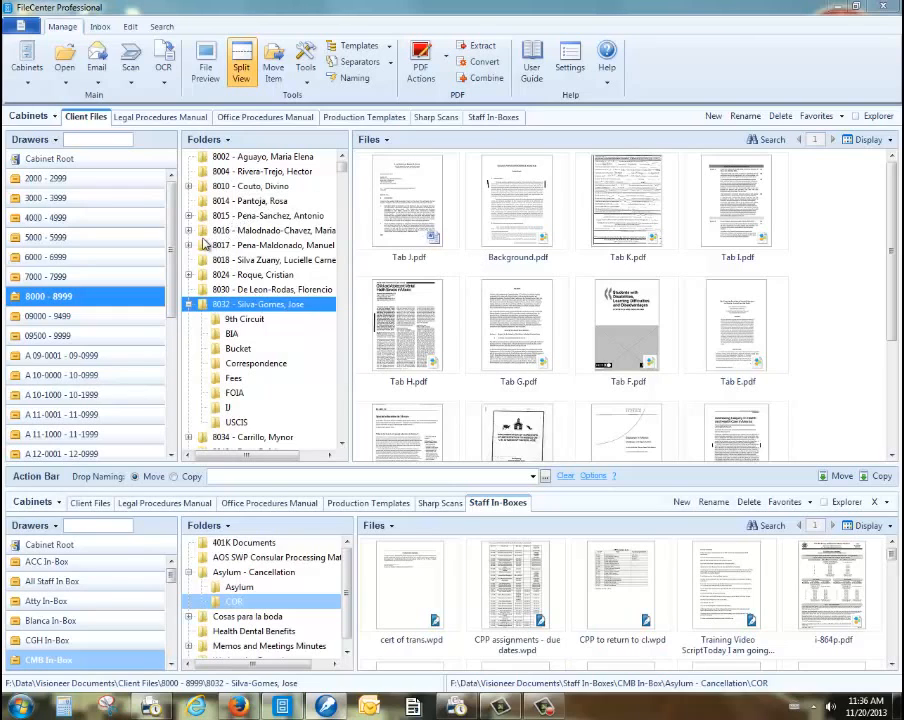
Browse the client file drawers from 2000 - 2999 through 5000 - 5999.
click(50, 180)
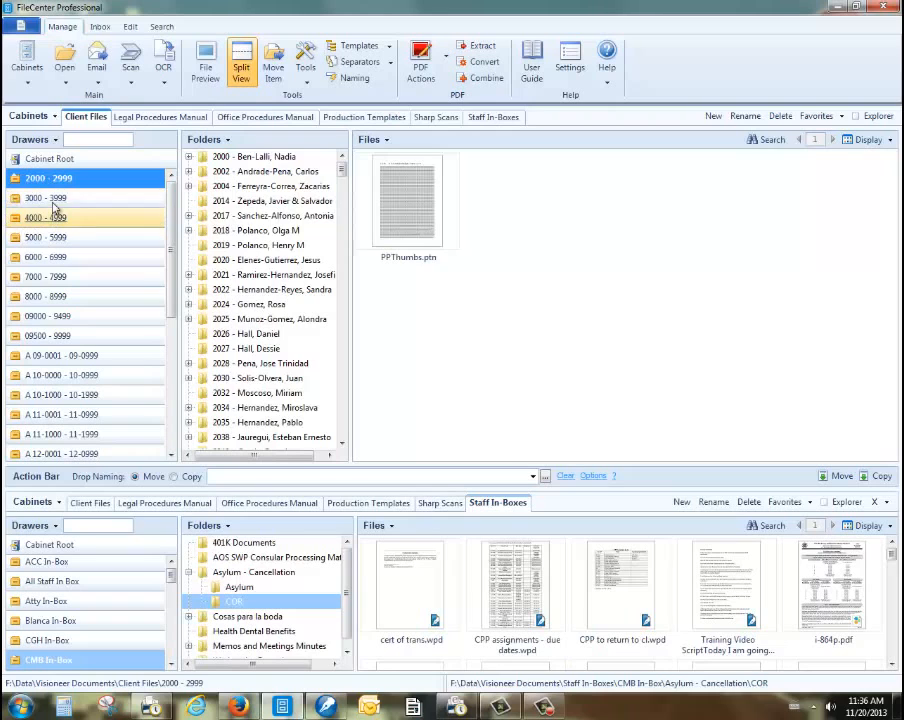
click(50, 198)
click(47, 219)
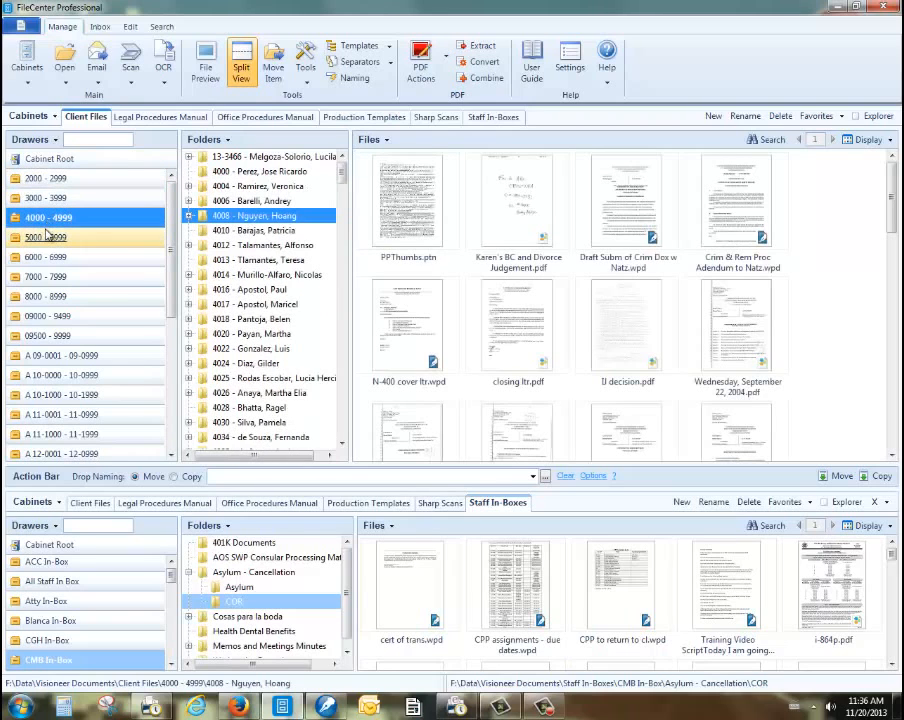
click(47, 235)
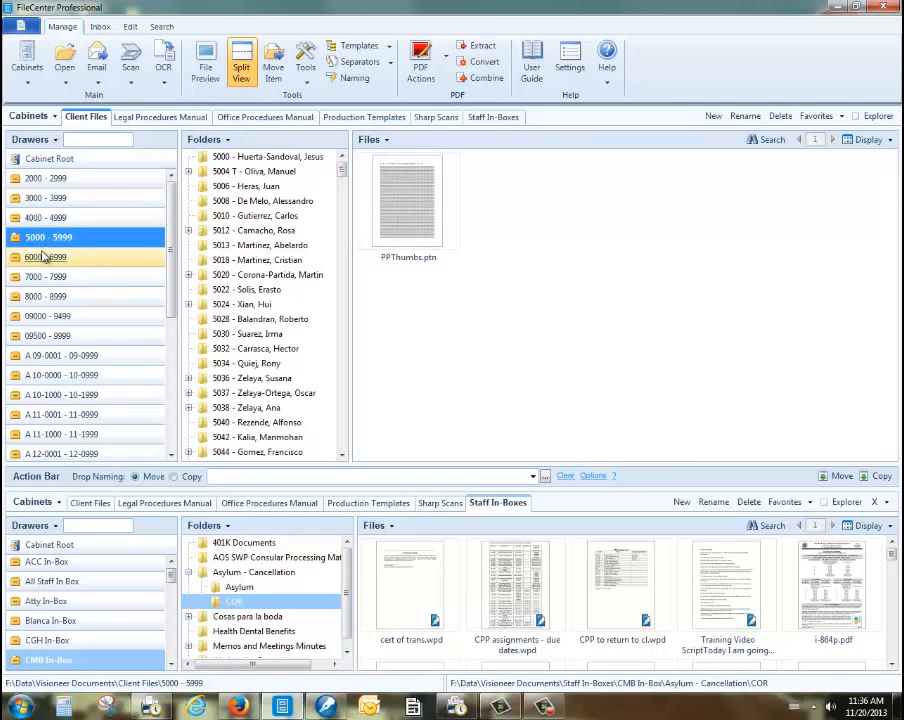
Open the 8000 - 8999 drawer and expand the preselected client's folder to show its subfolders.
click(15, 297)
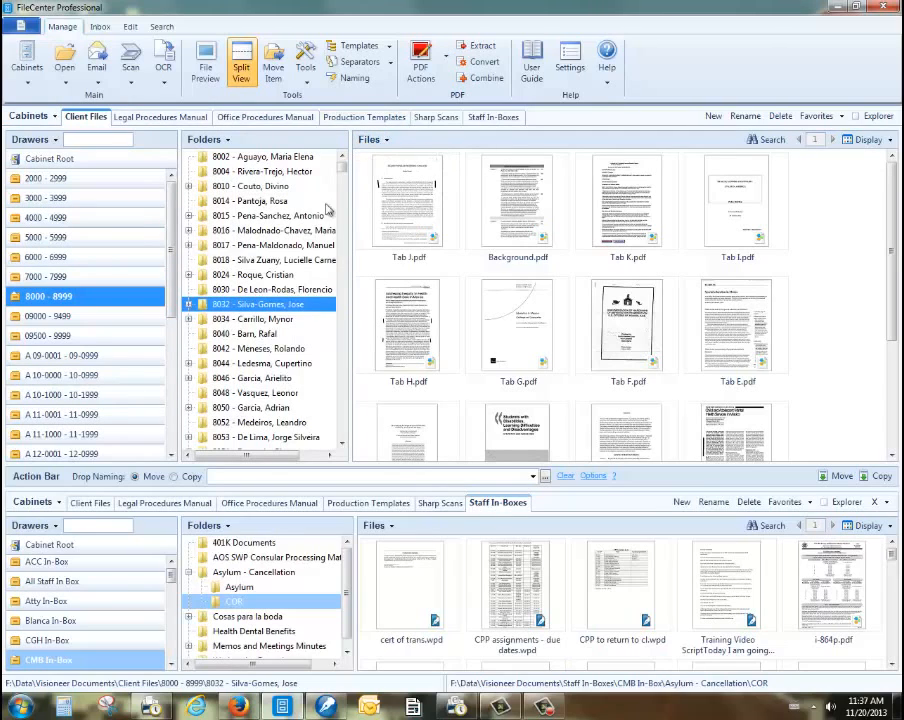
click(188, 304)
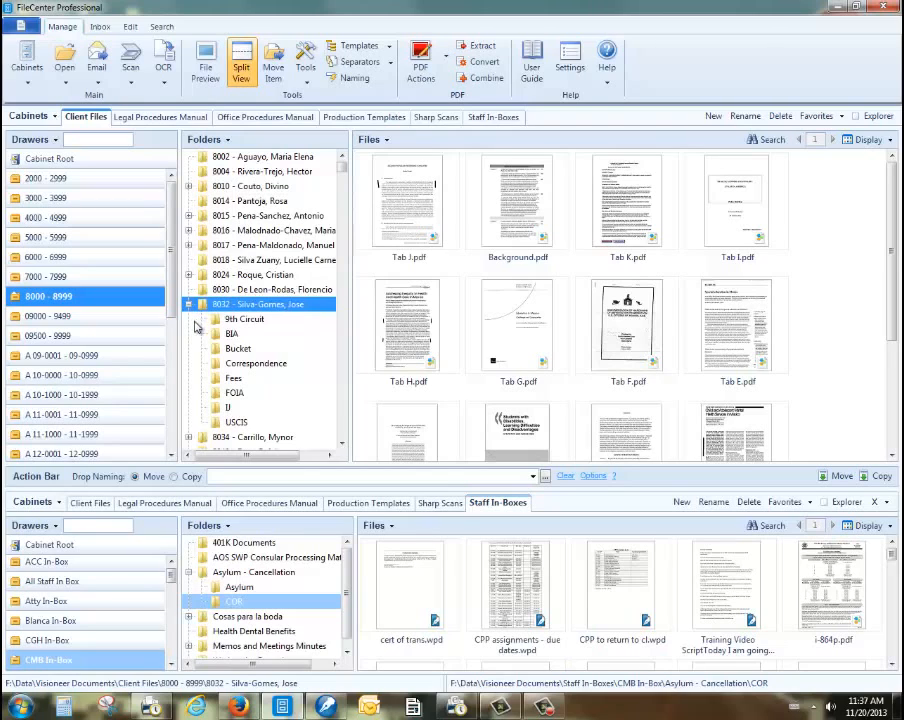
View the contents of each subfolder in the expanded client folder, from 9th Circuit down to USCIS.
click(232, 319)
click(231, 334)
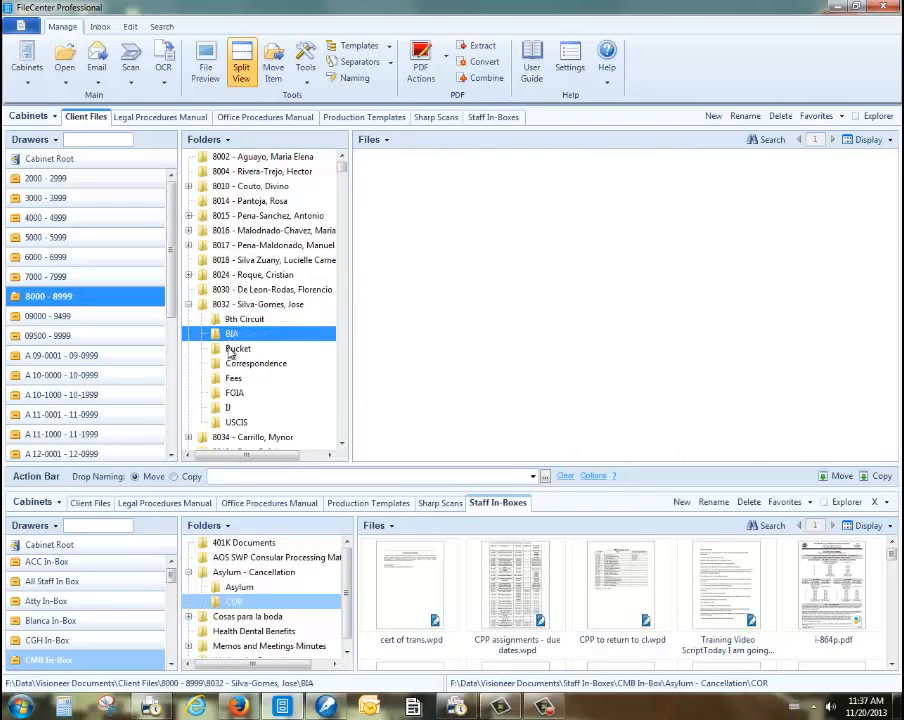
click(234, 349)
click(236, 363)
click(230, 379)
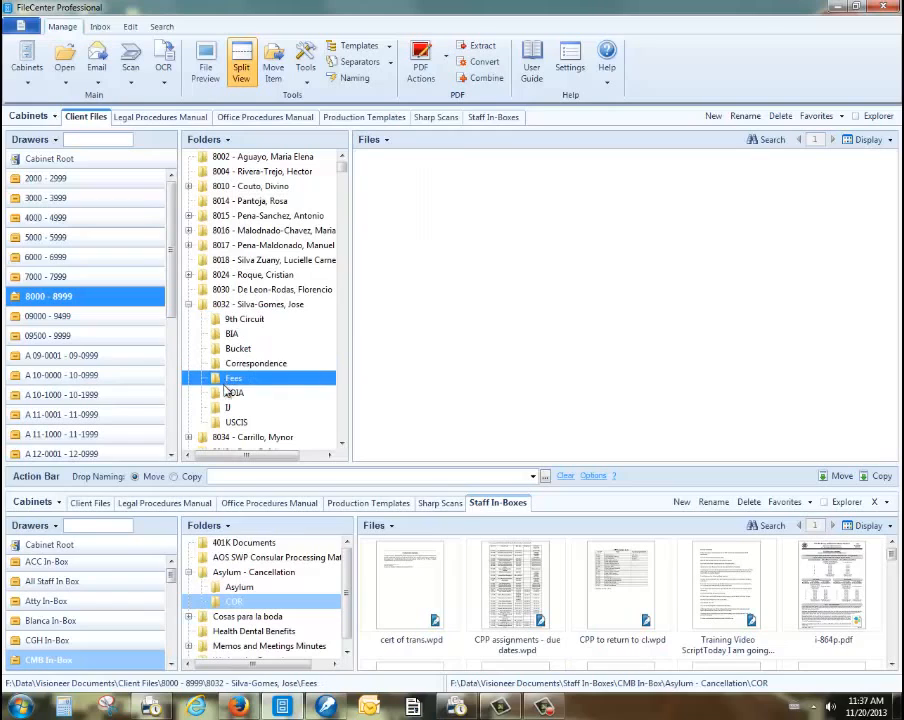
click(232, 393)
click(226, 408)
click(215, 425)
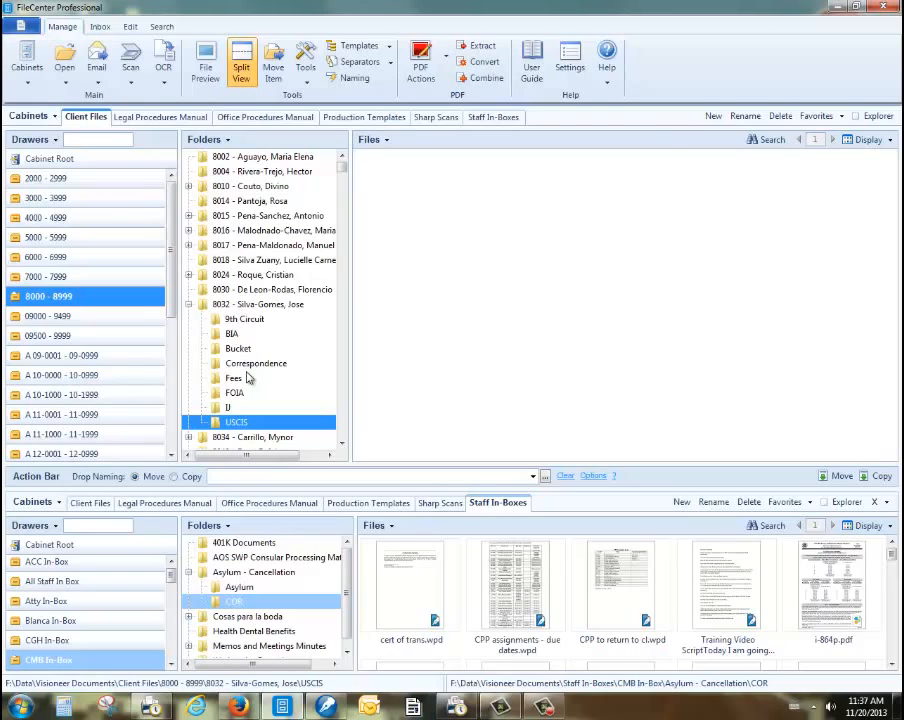
Create a new subfolder named Evidence inside the expanded client's main folder, without applying a folder template.
click(251, 303)
right_click(251, 304)
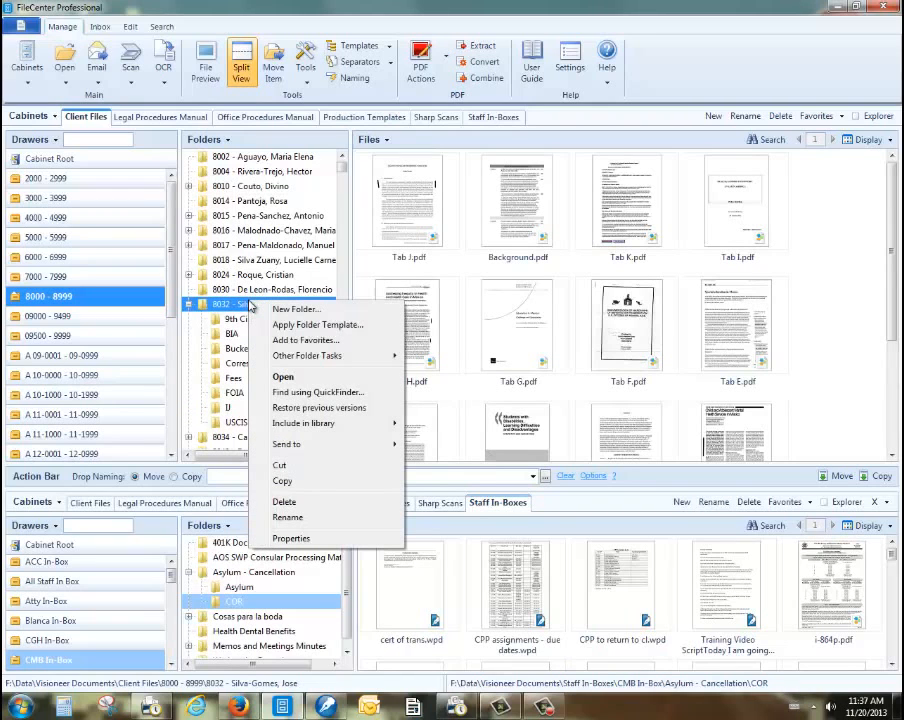
click(256, 311)
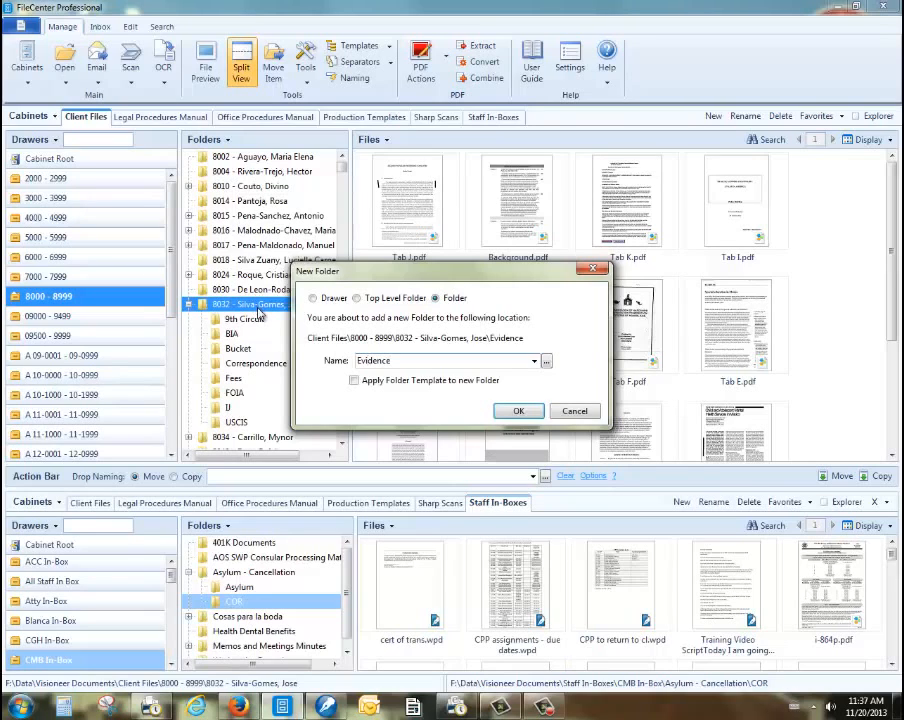
click(522, 412)
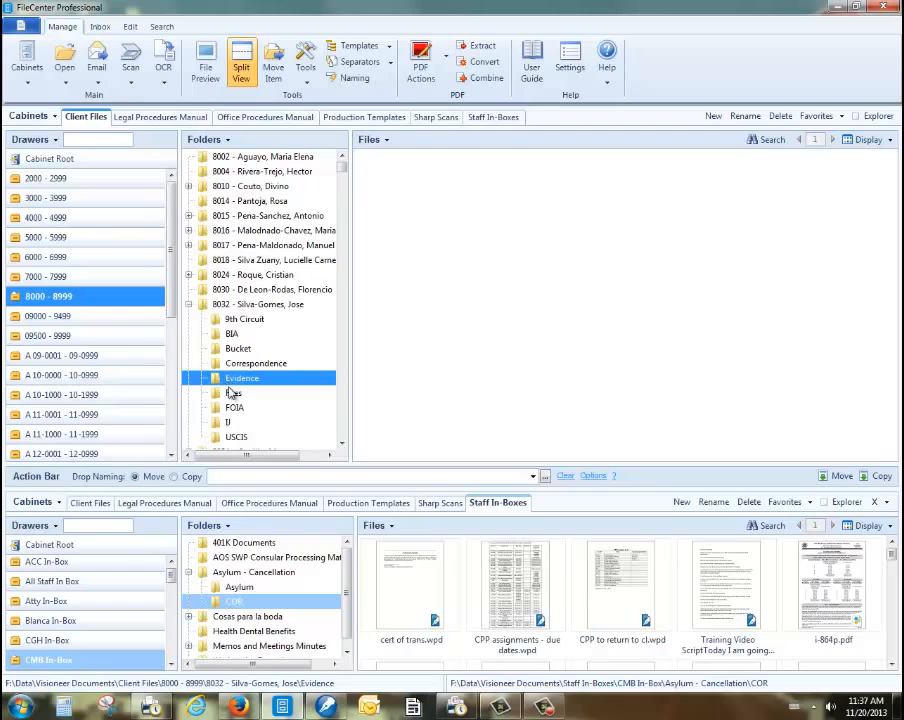
Cut Tab H.pdf from the client's main folder and paste it into the Evidence subfolder.
click(268, 306)
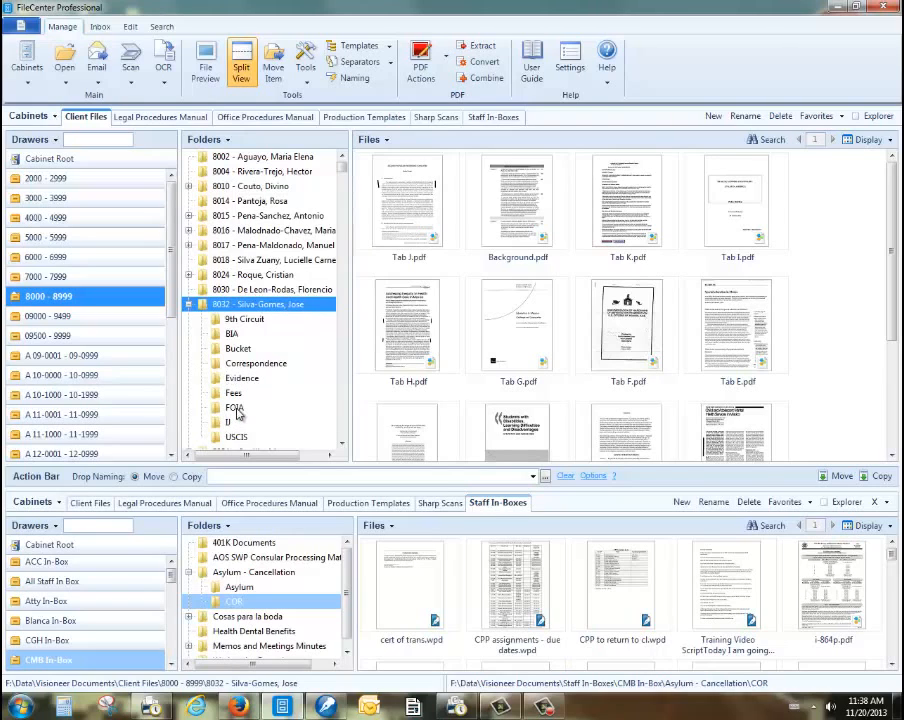
right_click(415, 345)
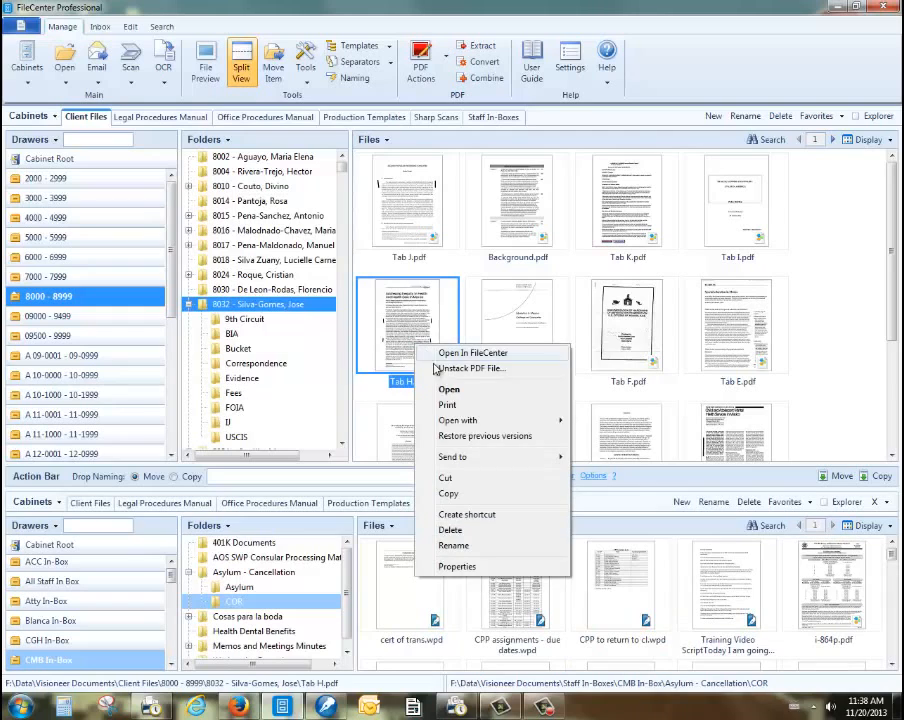
click(443, 478)
right_click(264, 377)
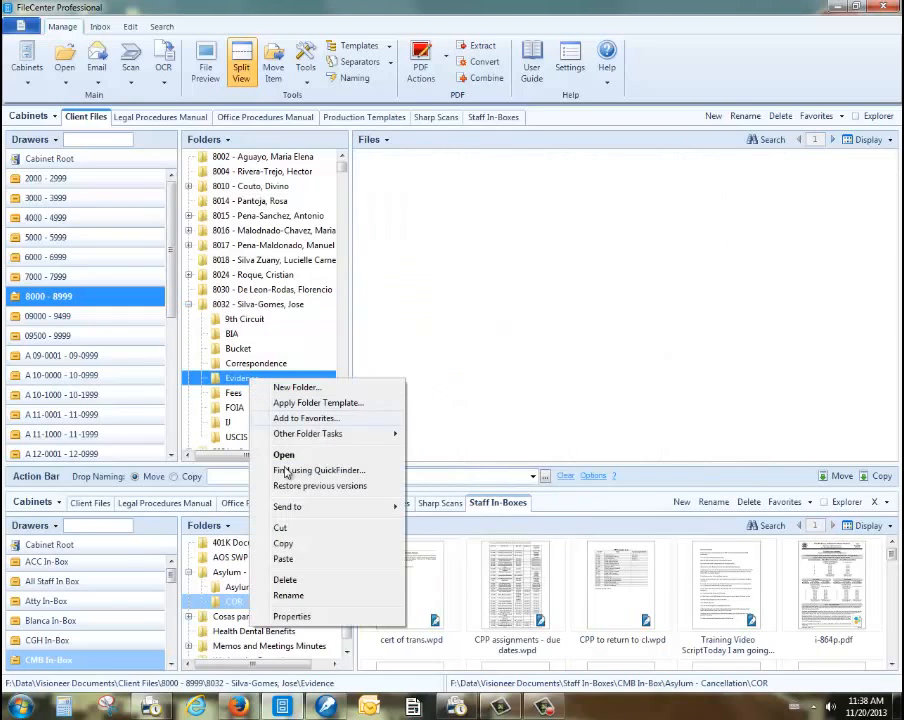
click(282, 556)
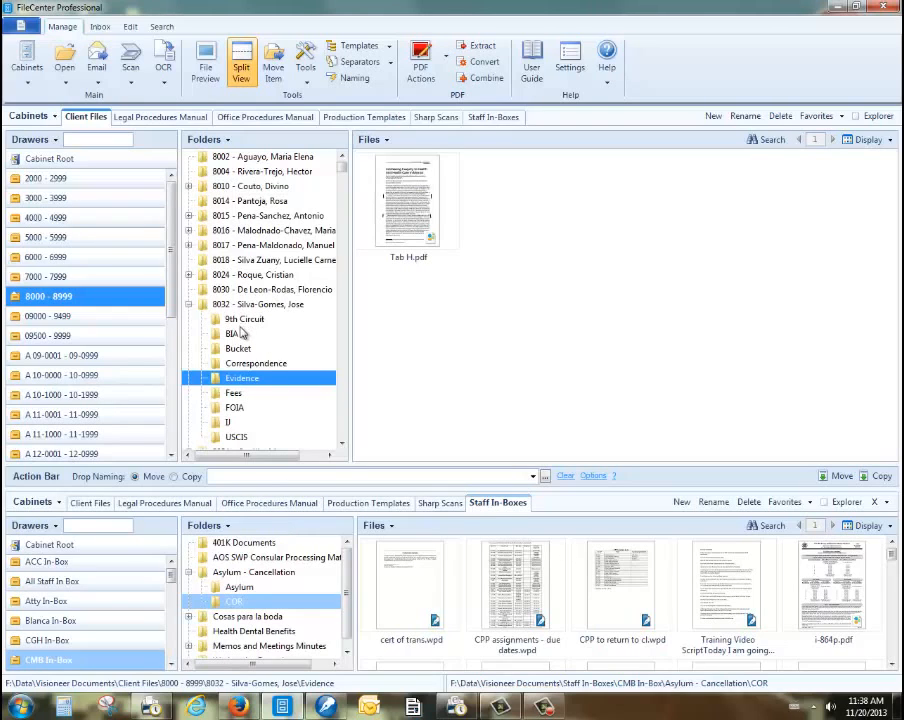
Move Tab H.pdf from the Evidence subfolder back to the client's main folder and view that folder.
click(240, 311)
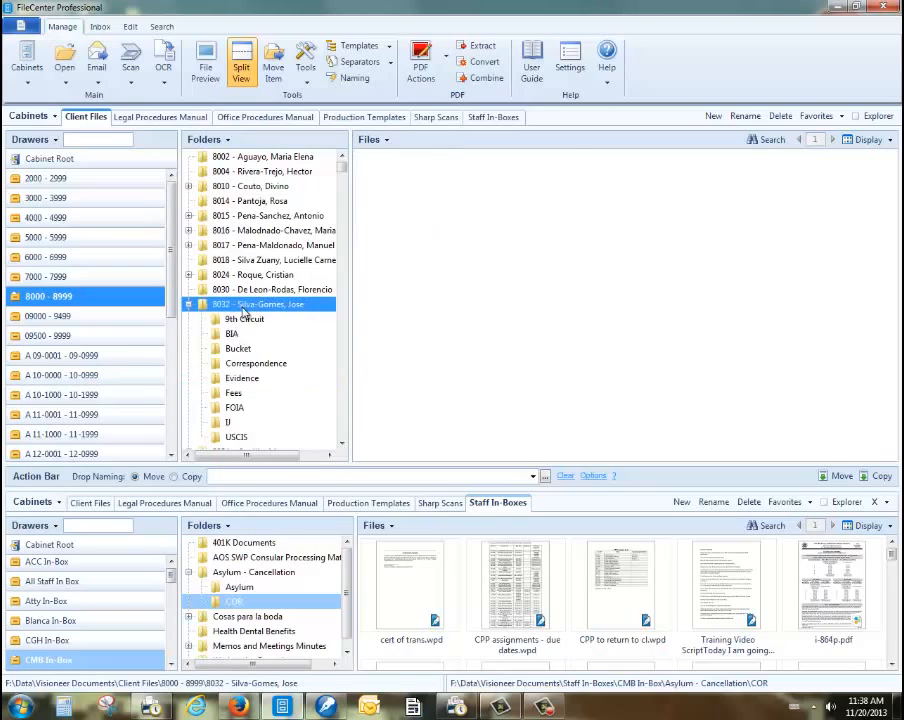
click(236, 379)
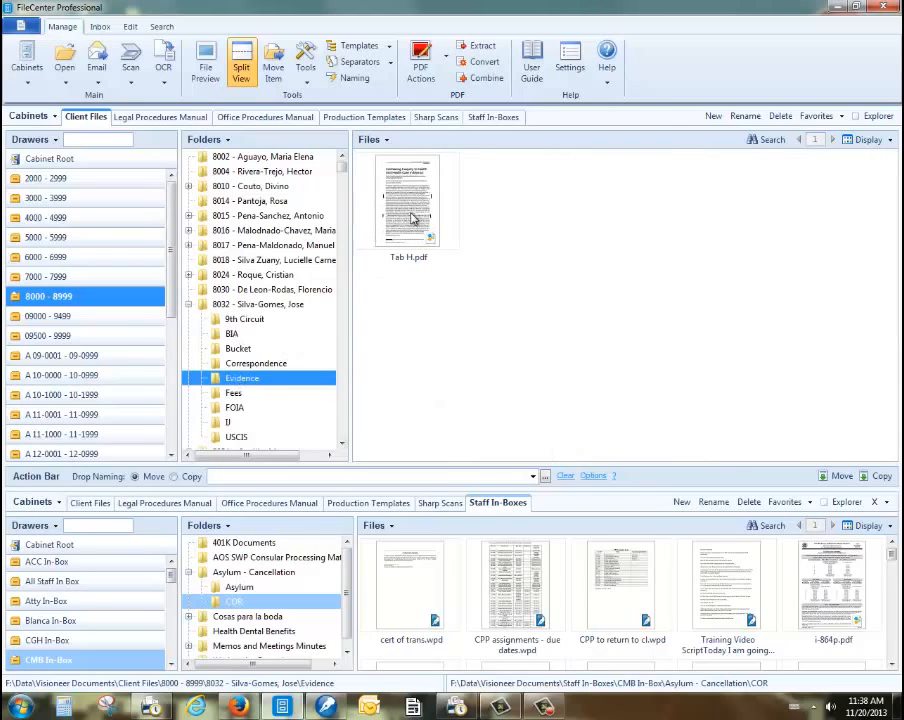
drag(407, 209, 282, 307)
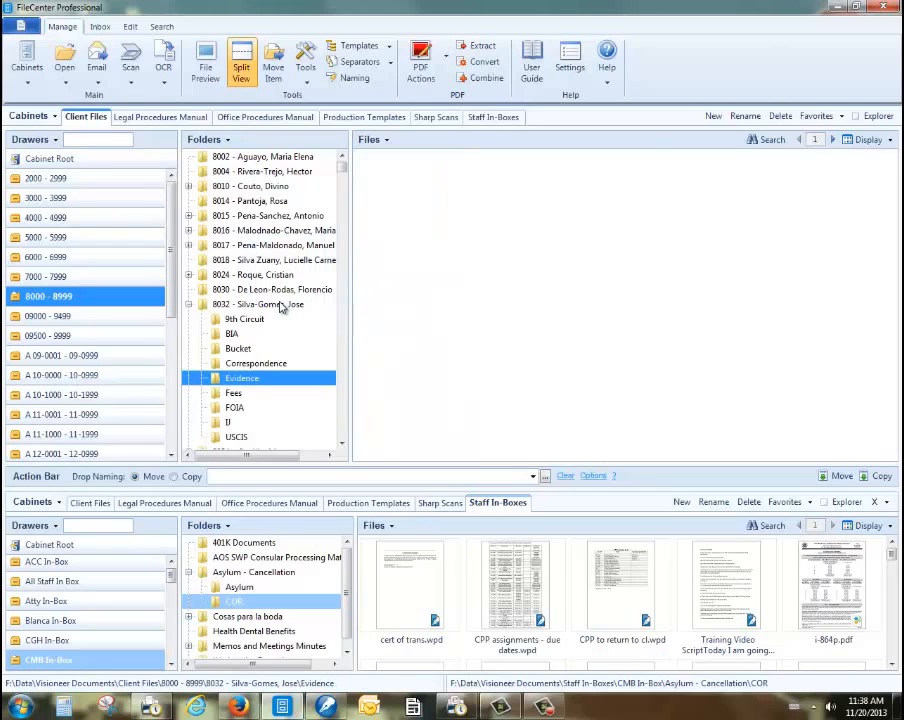
click(282, 306)
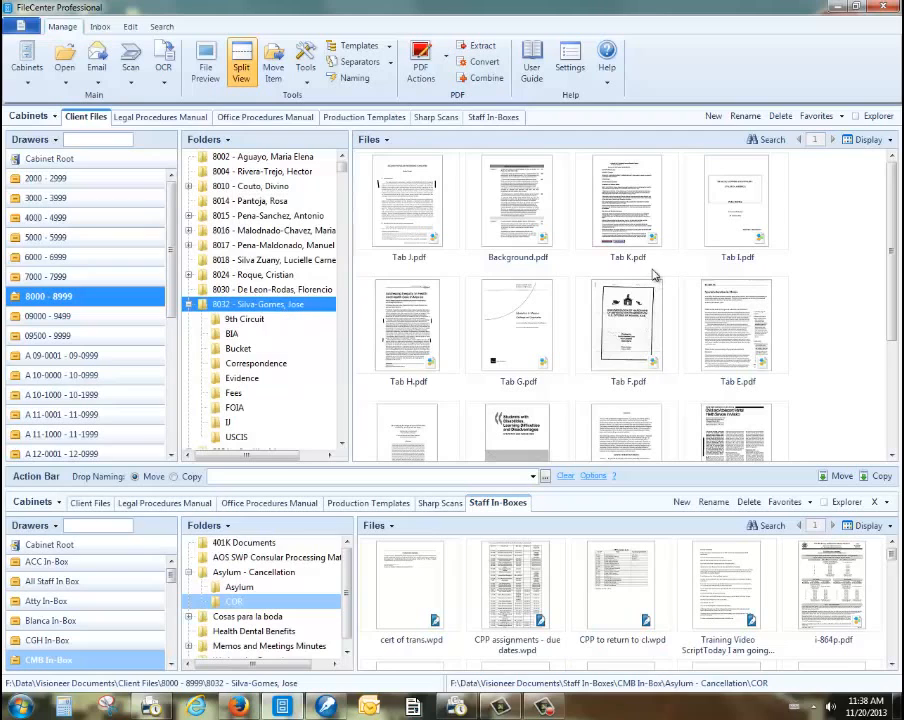
Set the files sort column to Name in the display options for the client's main folder.
click(862, 140)
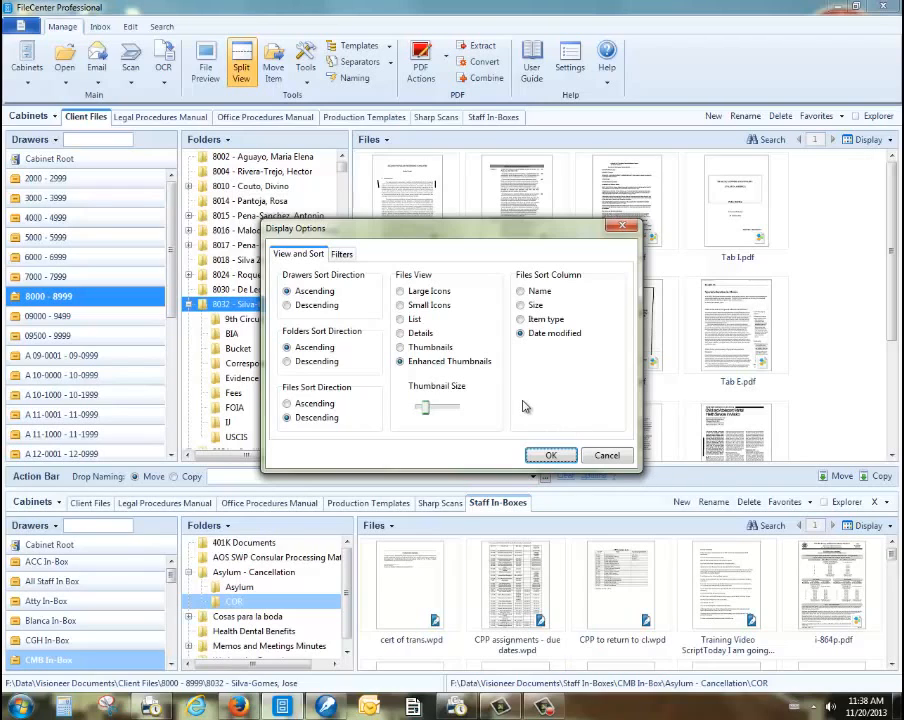
click(520, 333)
click(520, 319)
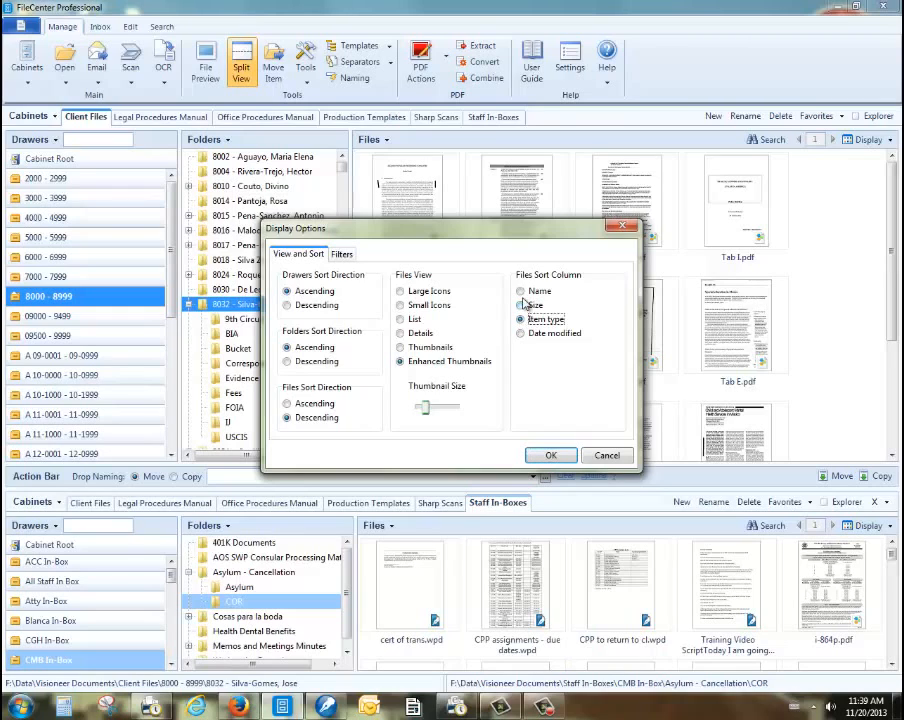
click(520, 291)
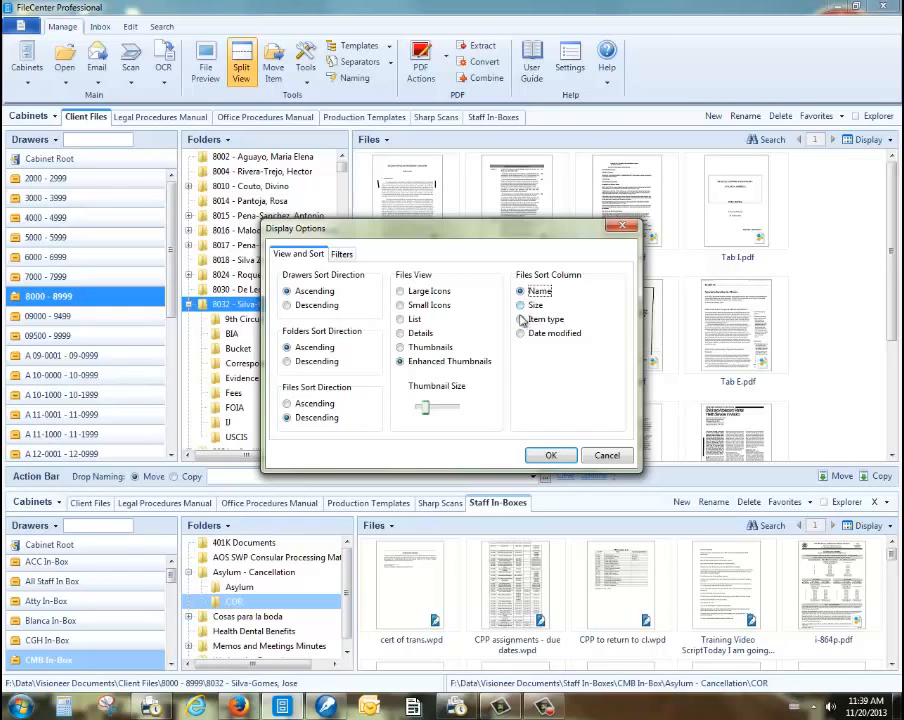
click(548, 454)
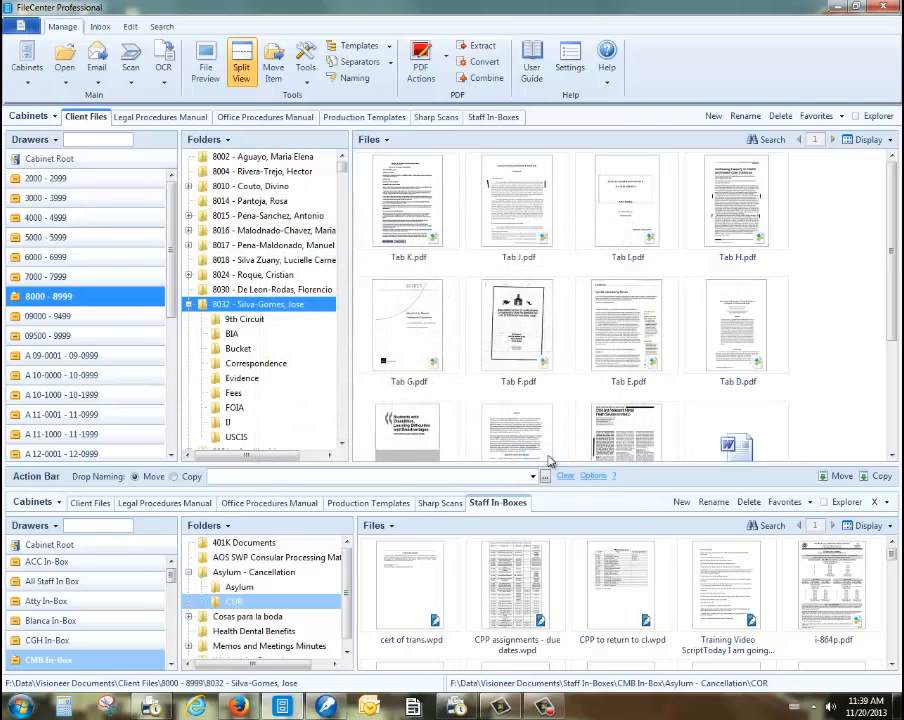
Set the files sort column back to Date modified for the client's main folder.
click(857, 139)
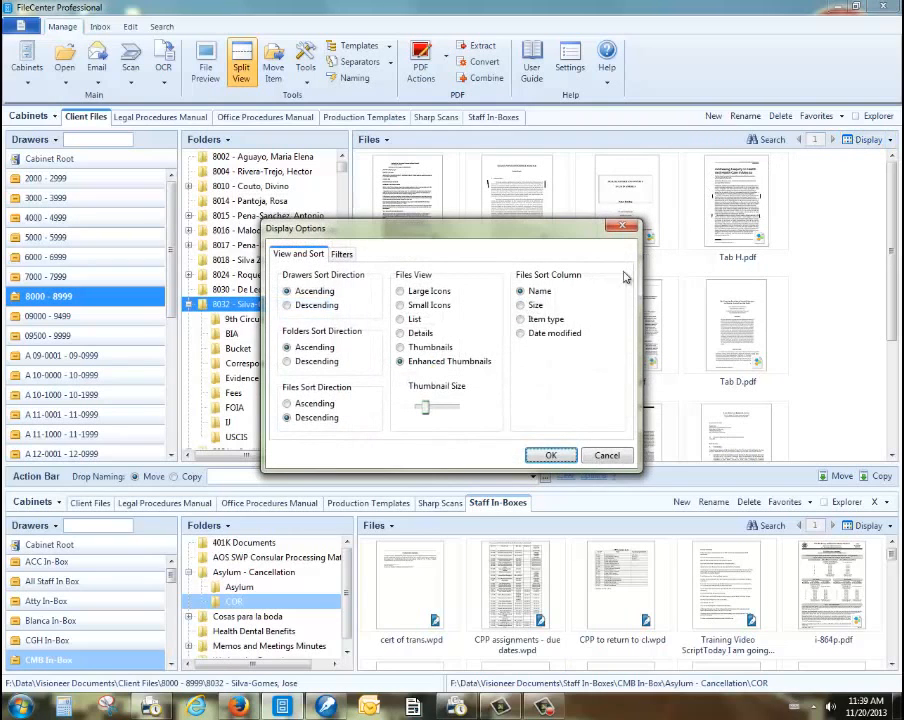
click(521, 333)
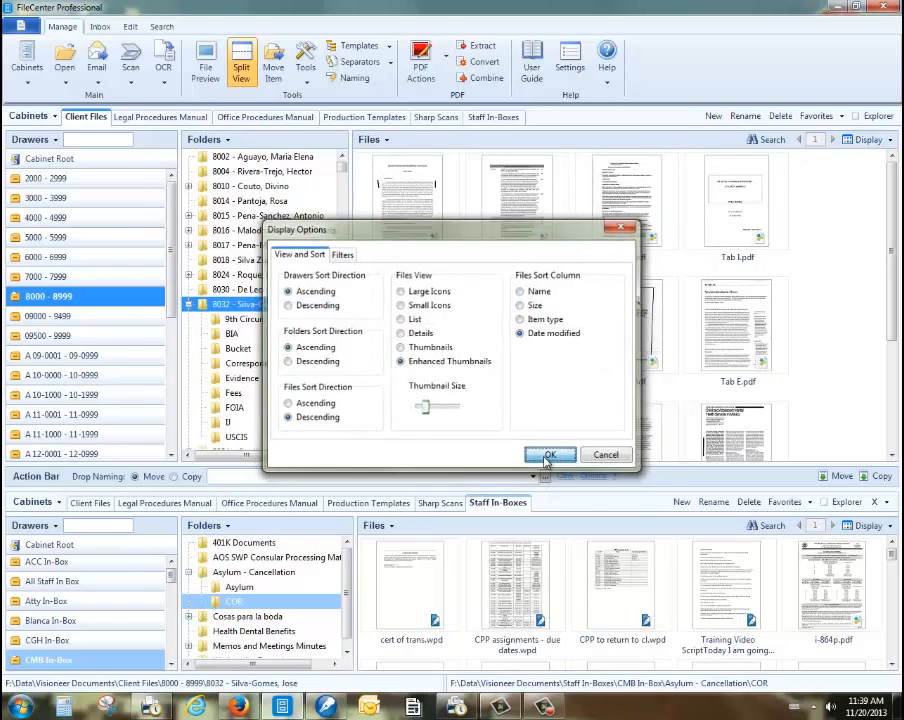
click(550, 455)
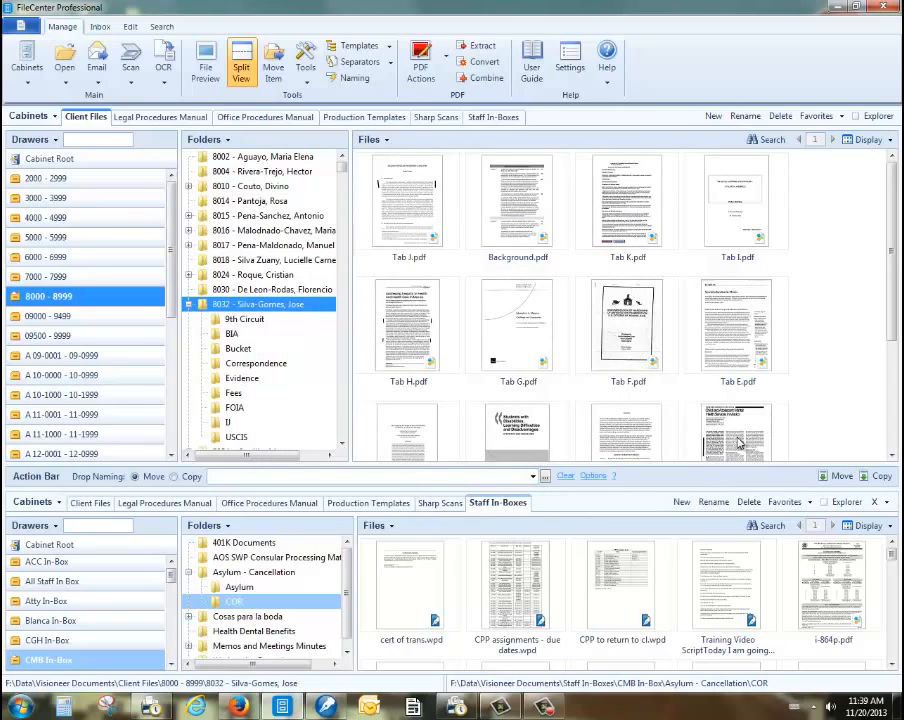
Change the files view of the client's main folder to Thumbnails.
click(864, 140)
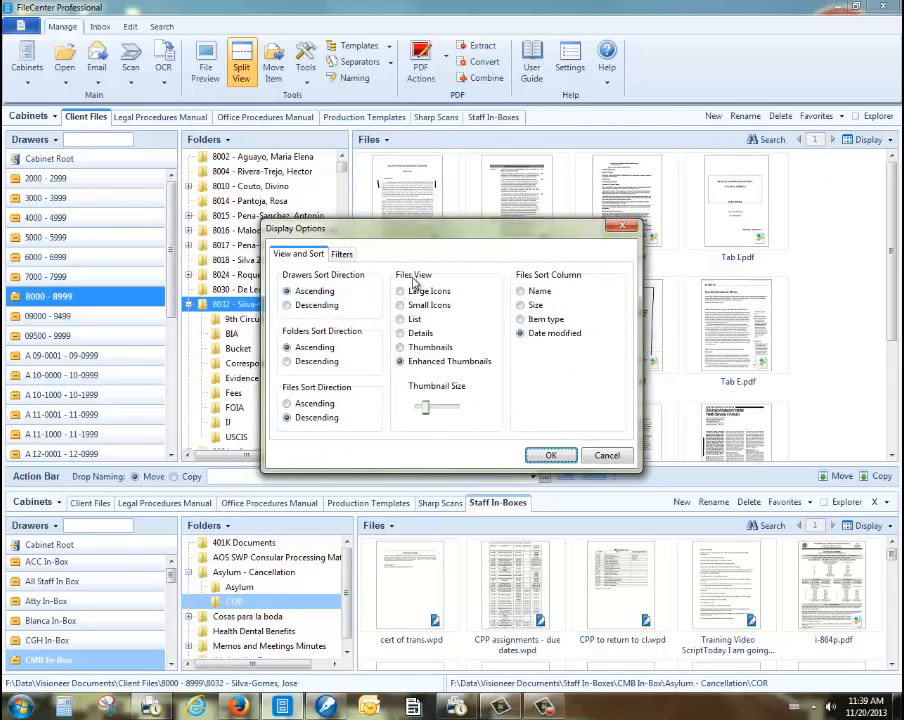
click(408, 347)
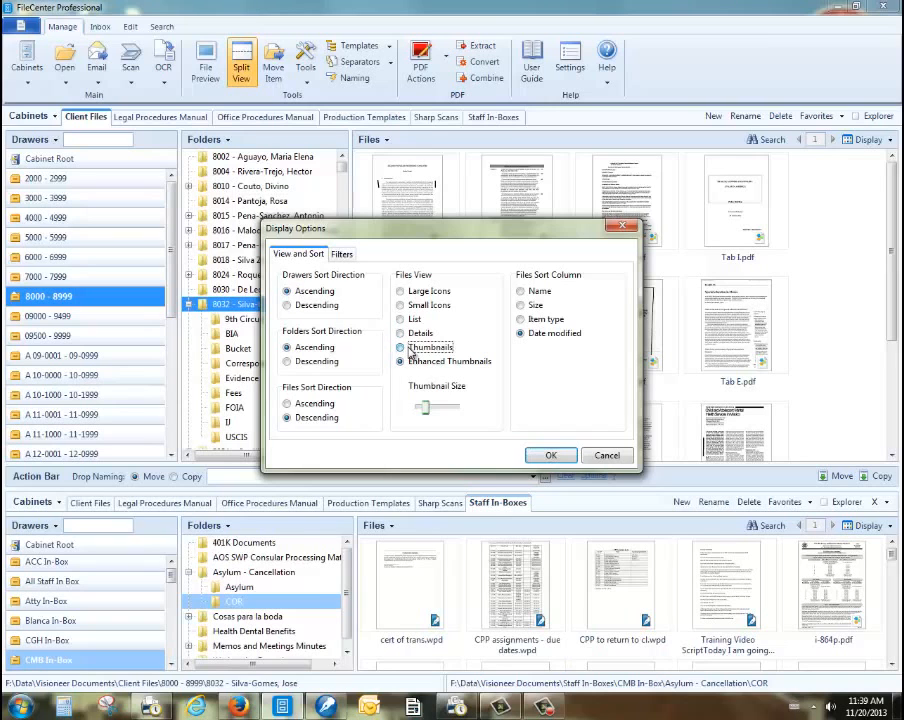
click(546, 453)
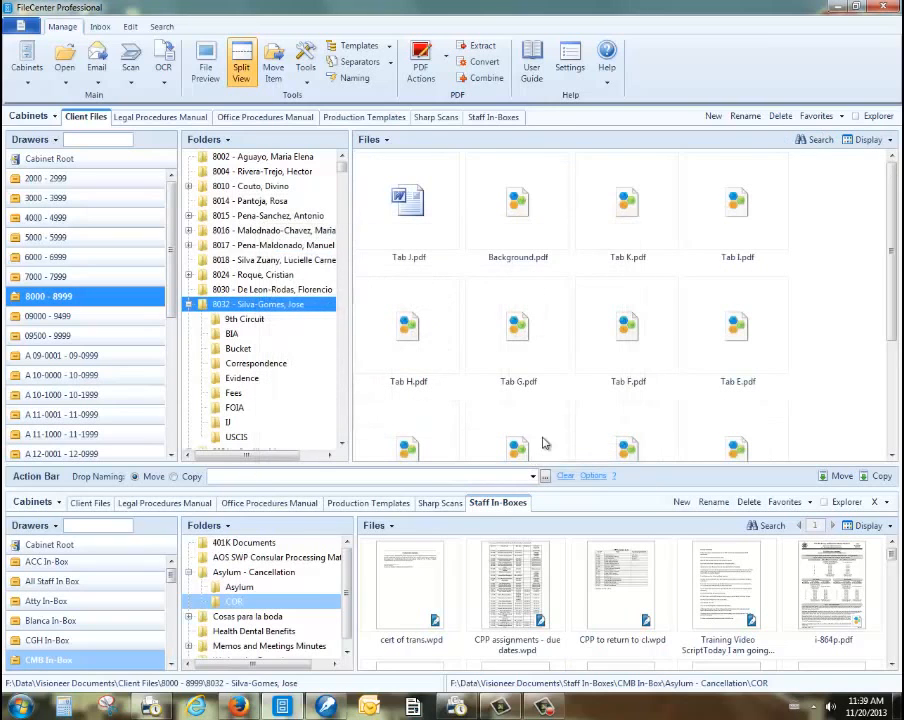
Return the files view of the client's main folder to Enhanced Thumbnails.
click(856, 143)
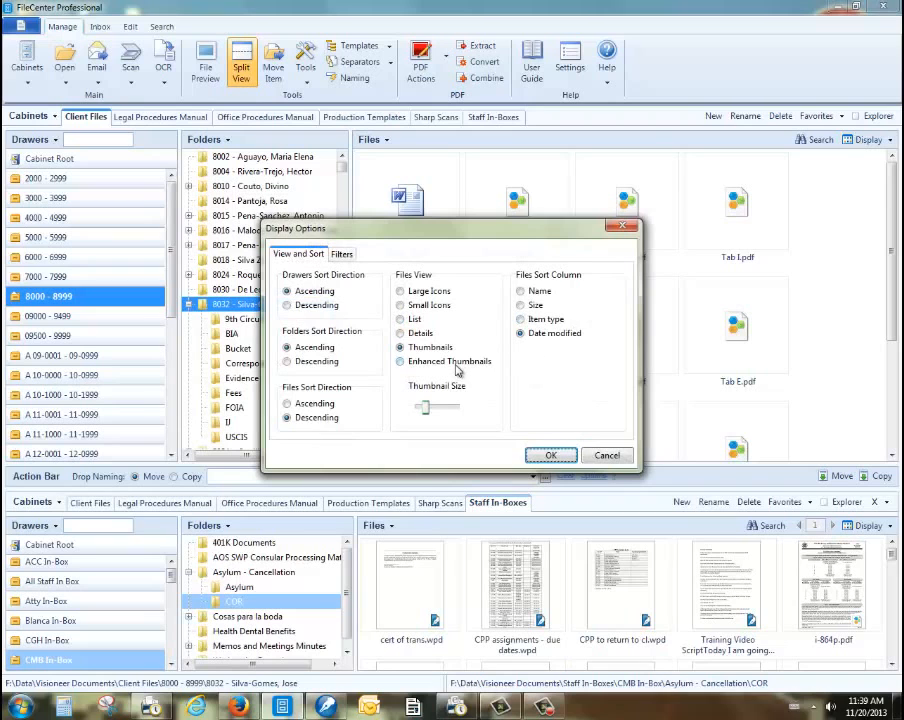
click(454, 362)
click(552, 455)
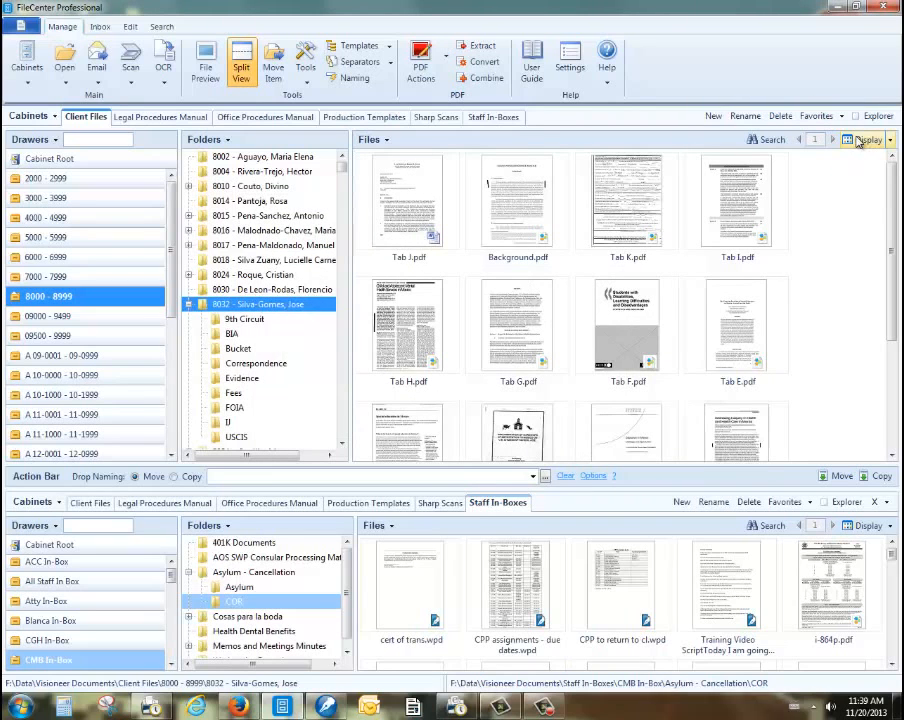
Change the files view of the client's main folder to List.
click(858, 140)
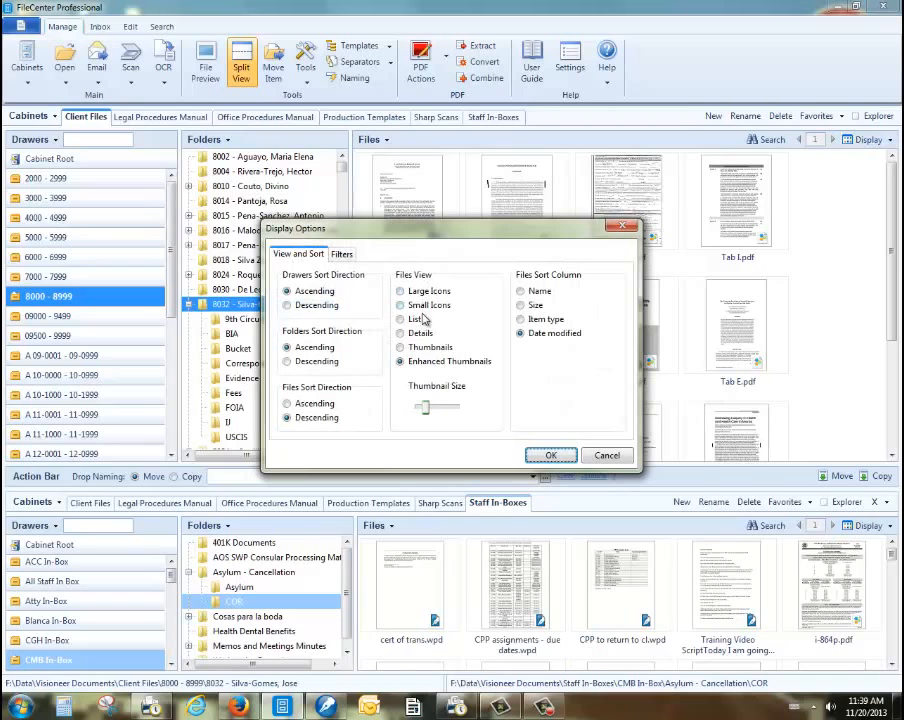
click(412, 320)
click(547, 454)
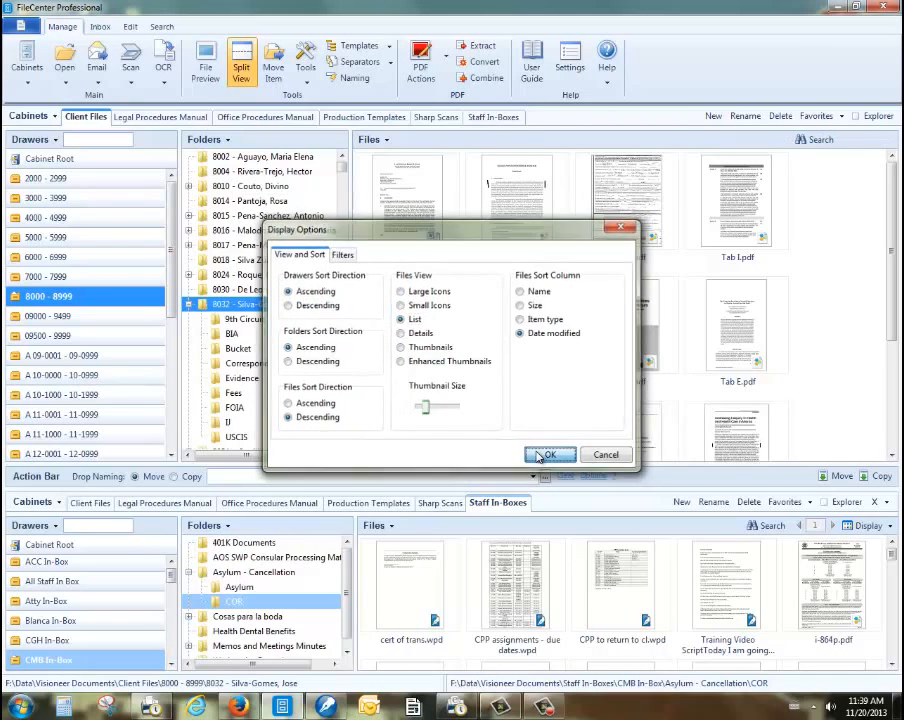
Set the client's main folder files view back to Enhanced Thumbnails from List.
click(862, 140)
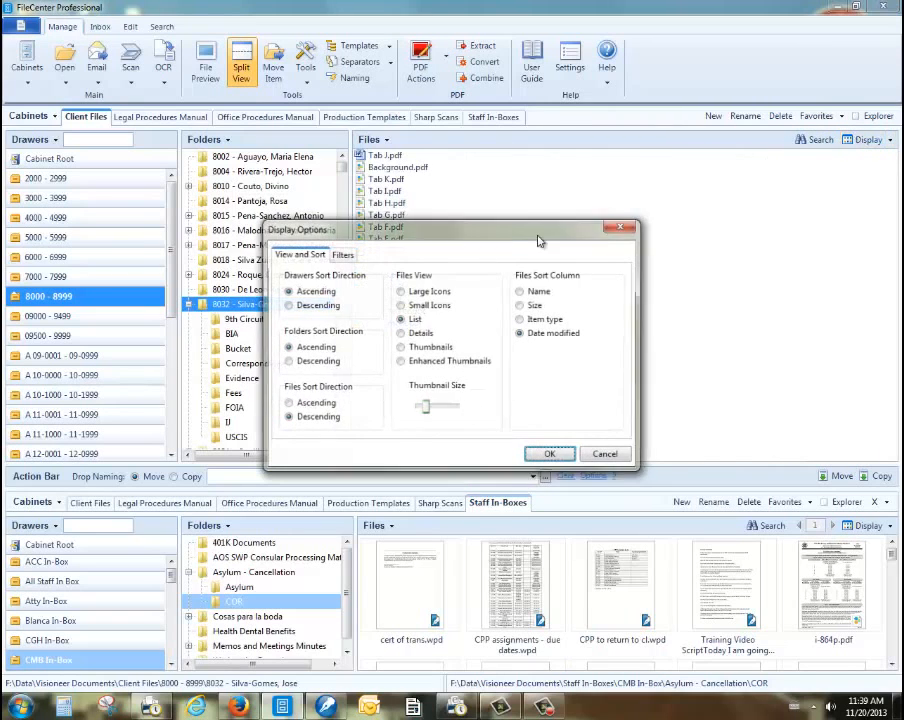
click(413, 360)
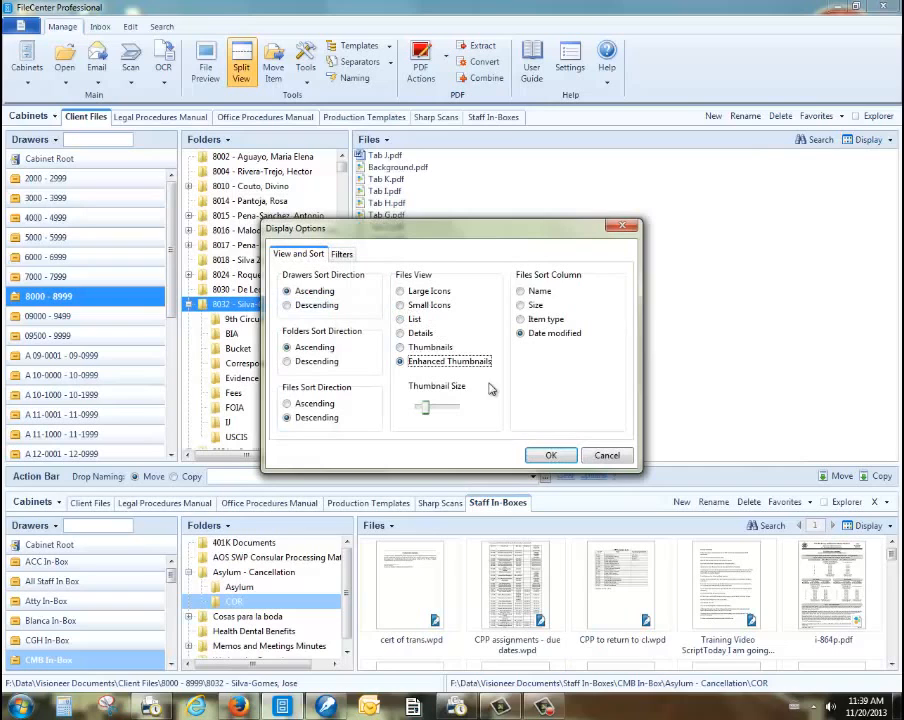
click(550, 456)
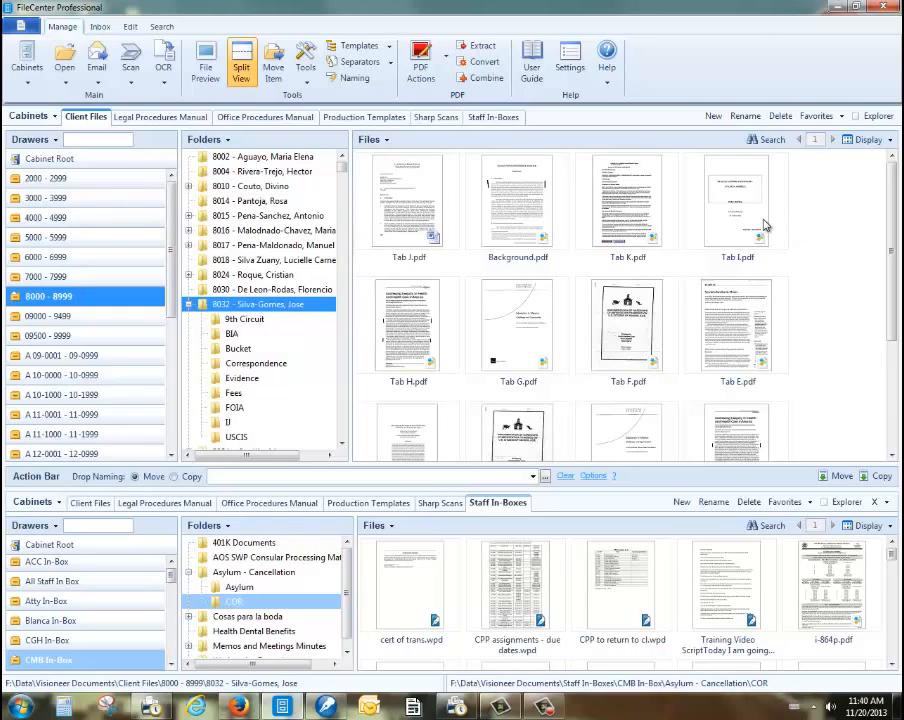
Prepend Tab I.pdf to Tab K.pdf, keeping the option to delete the source file after prepending.
drag(751, 221, 628, 237)
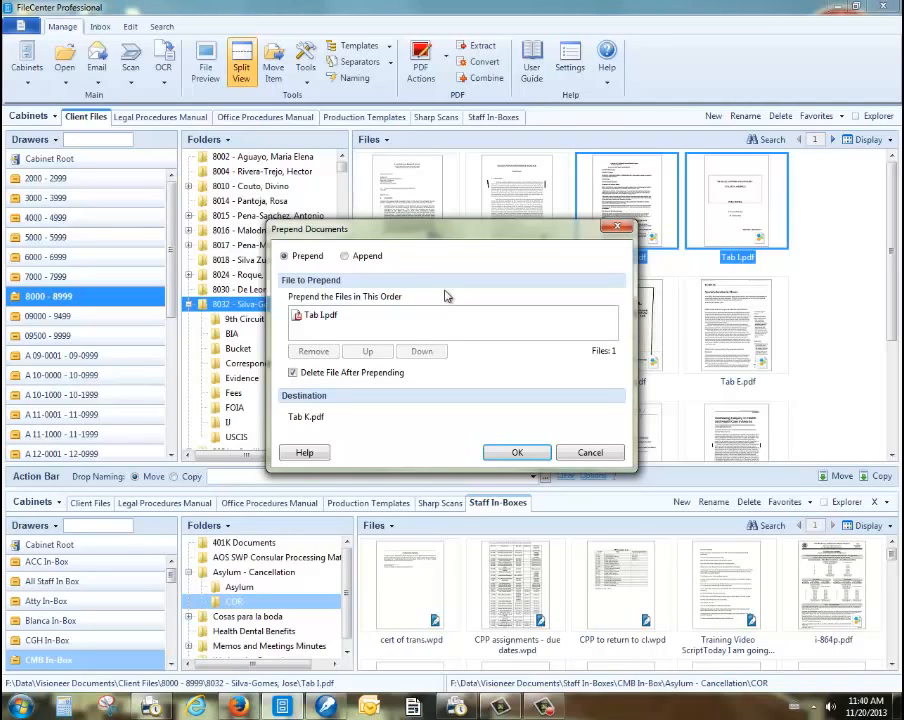
click(316, 374)
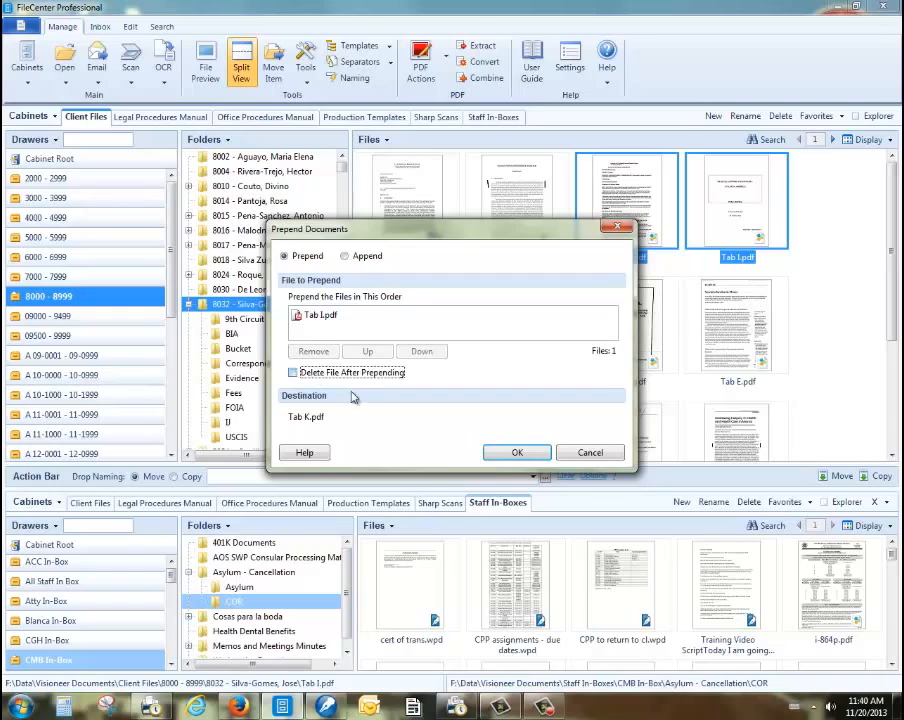
click(292, 373)
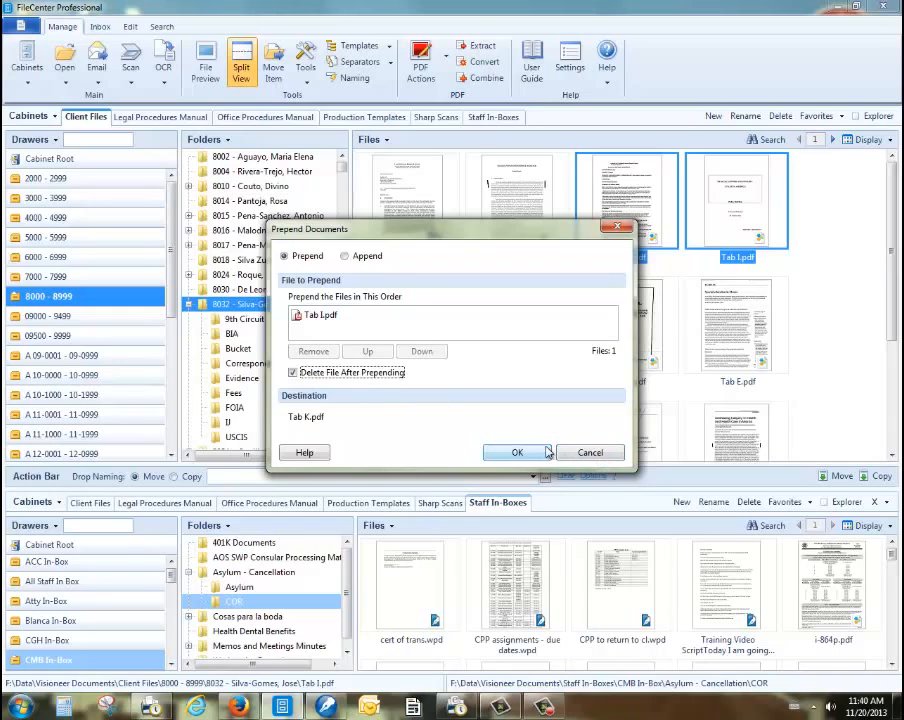
click(515, 455)
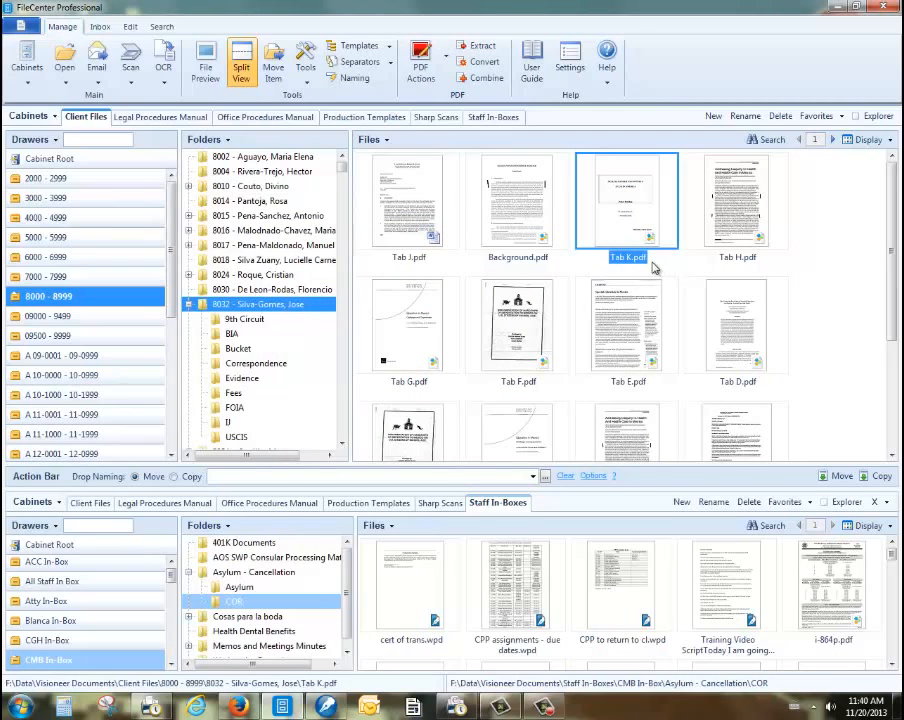
Unstack Tab K.pdf in the Evidence folder into one-page PDFs named Tab K_2, keeping the source document.
right_click(621, 206)
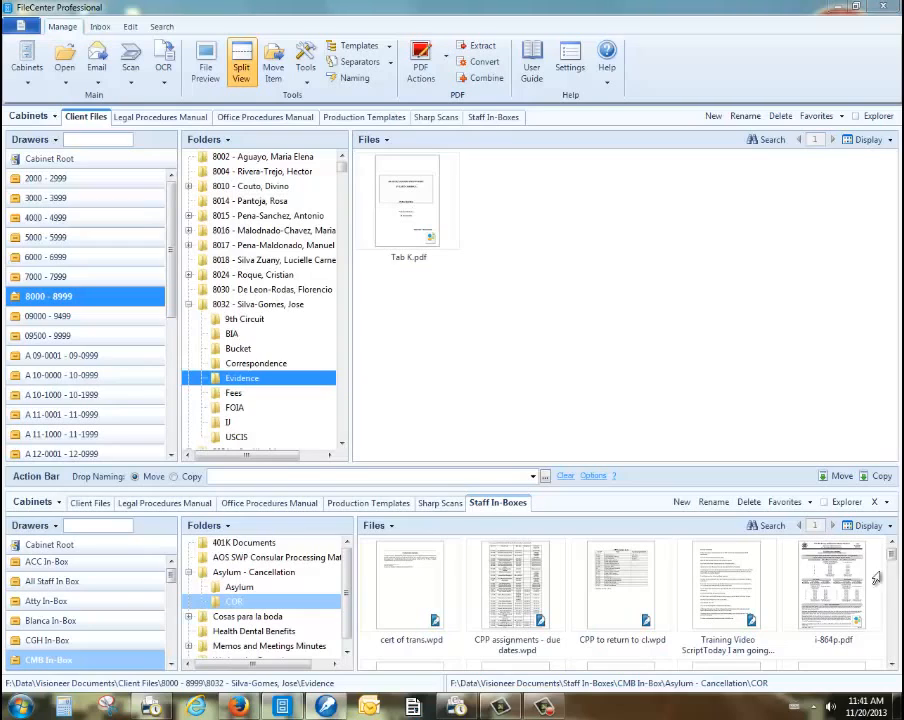
right_click(392, 229)
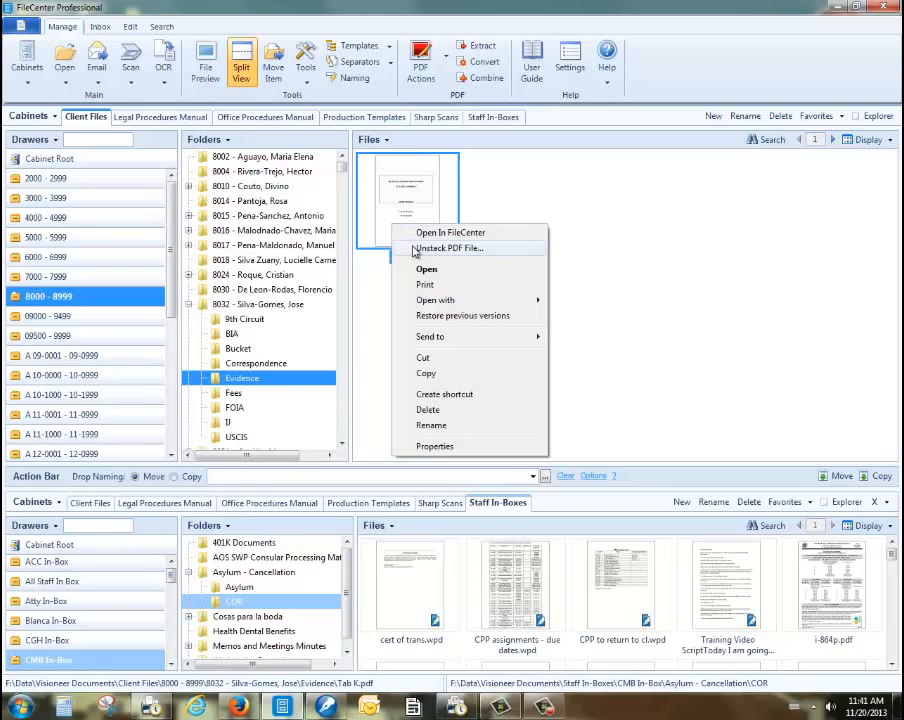
click(413, 249)
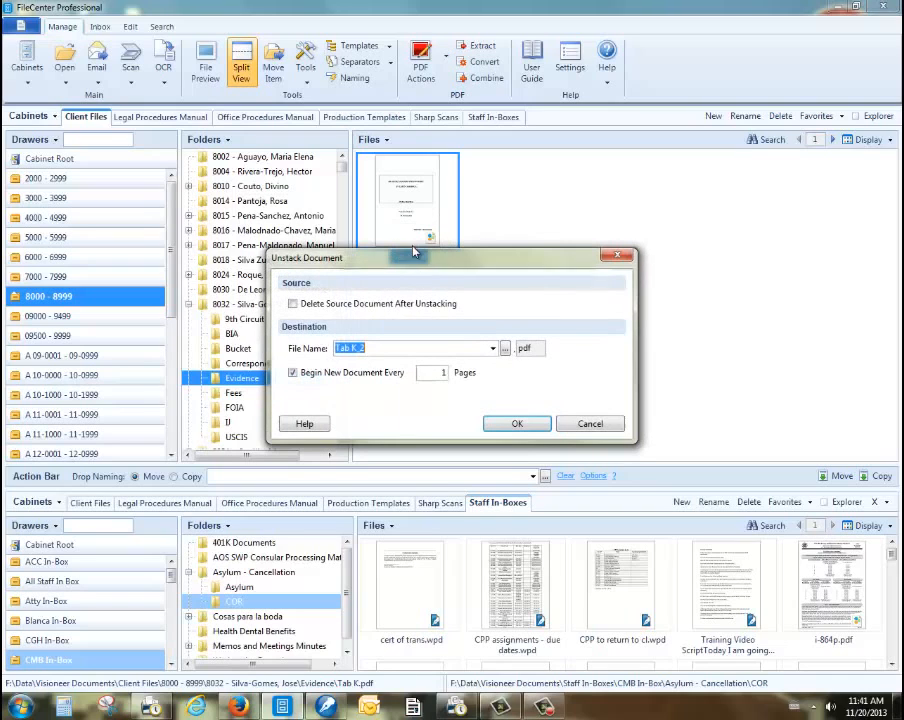
click(513, 425)
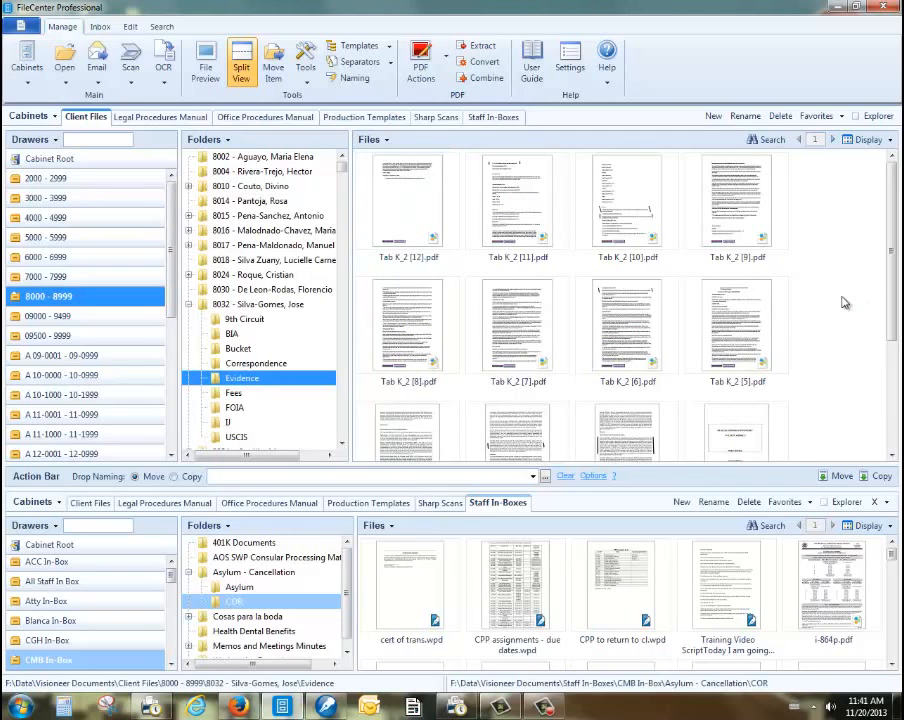
scroll(843, 303, down, 3)
scroll(843, 303, up, 2)
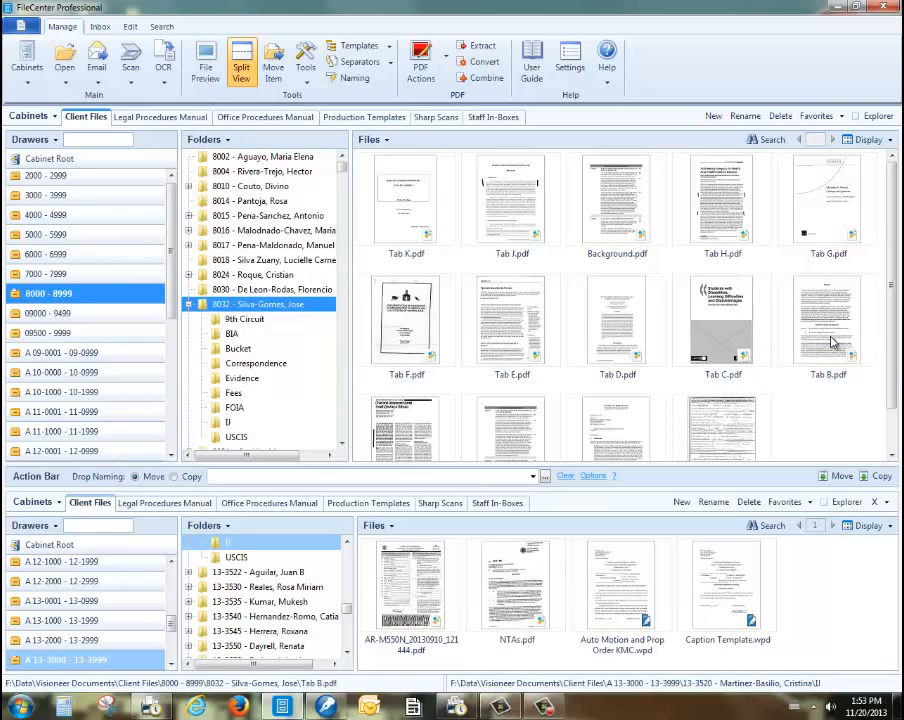
Merge Tab B.pdf, Tab C.pdf and Tab D.pdf successively into Tab E.pdf by prepending, deleting each source file.
drag(830, 337, 727, 342)
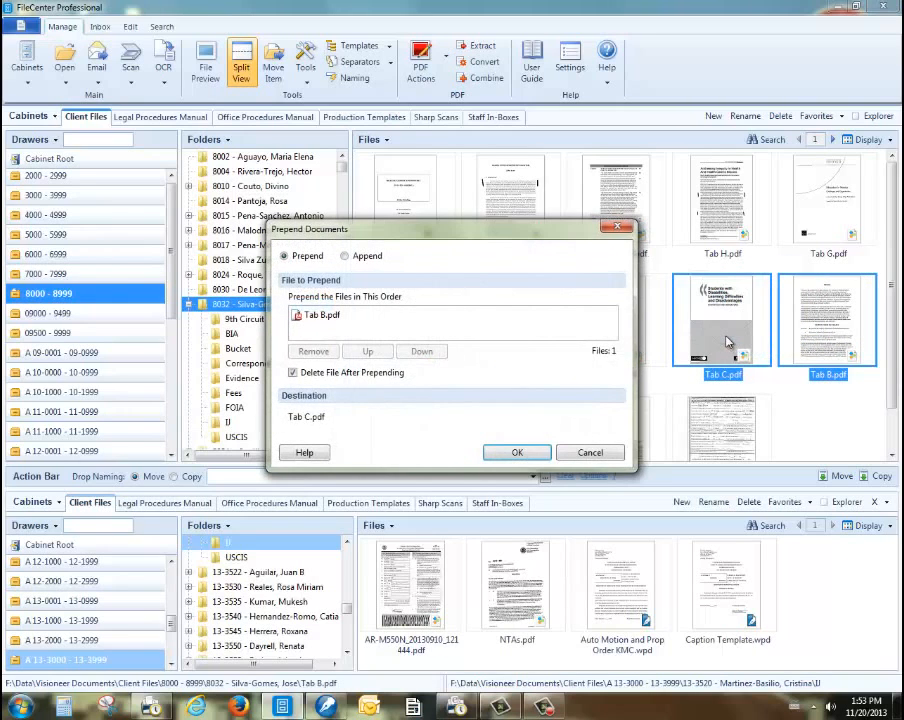
click(510, 450)
click(724, 334)
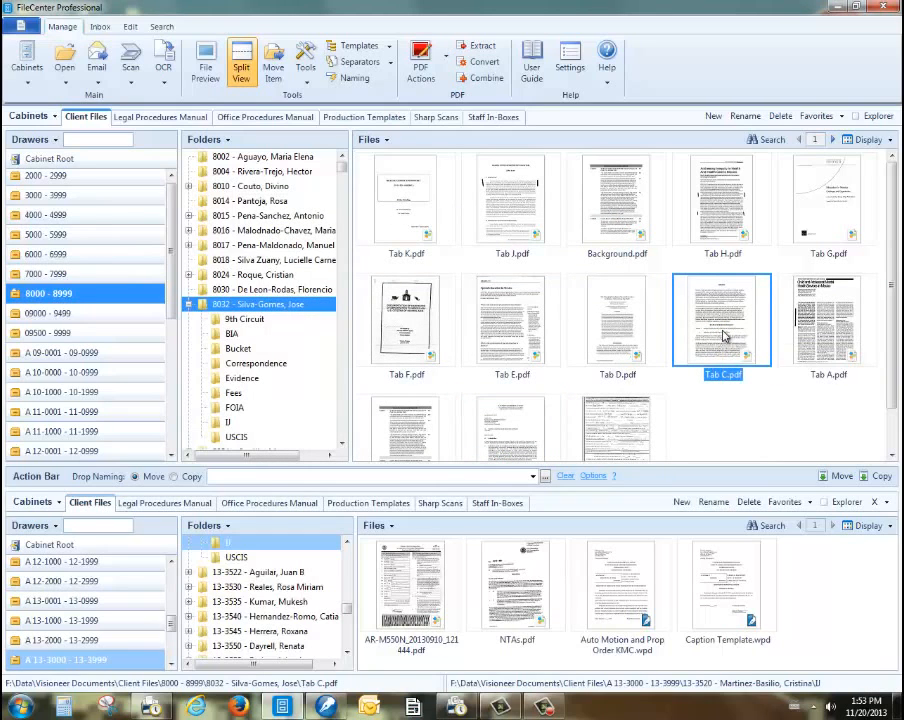
drag(724, 334, 617, 347)
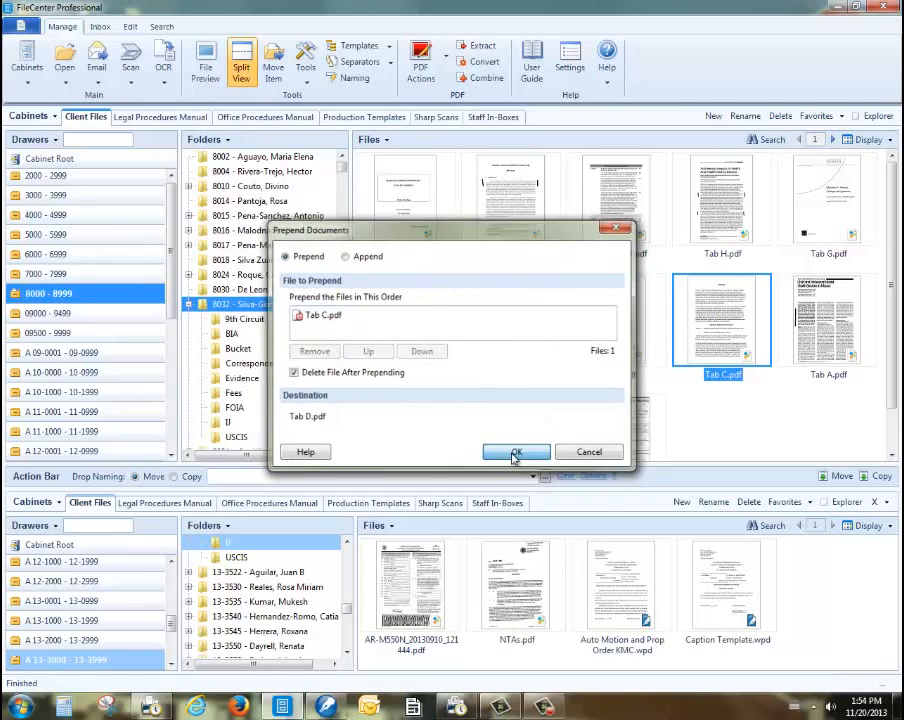
click(512, 452)
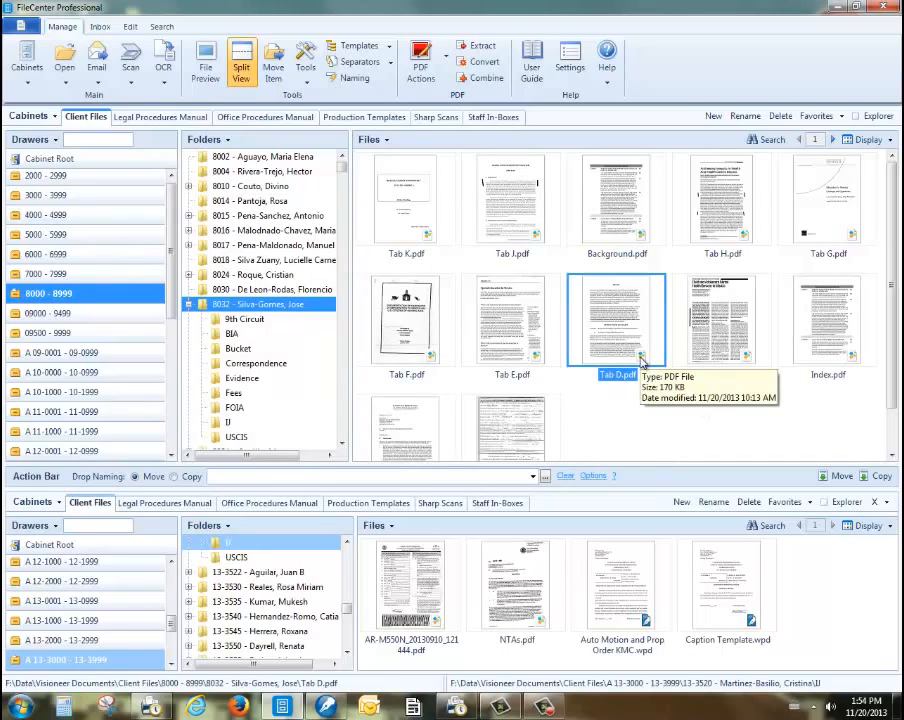
drag(616, 340, 515, 345)
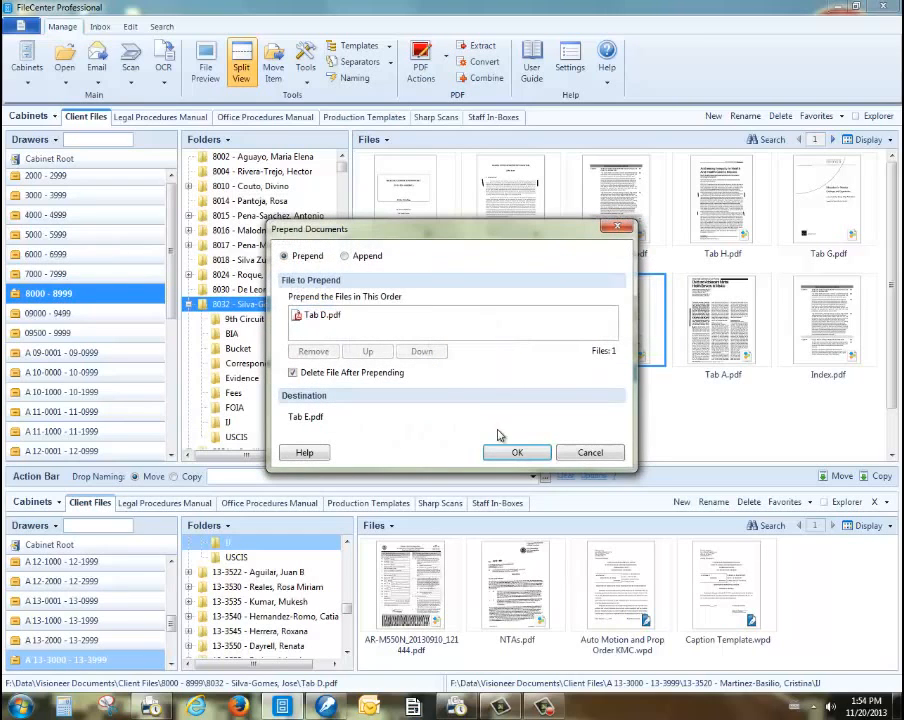
click(504, 452)
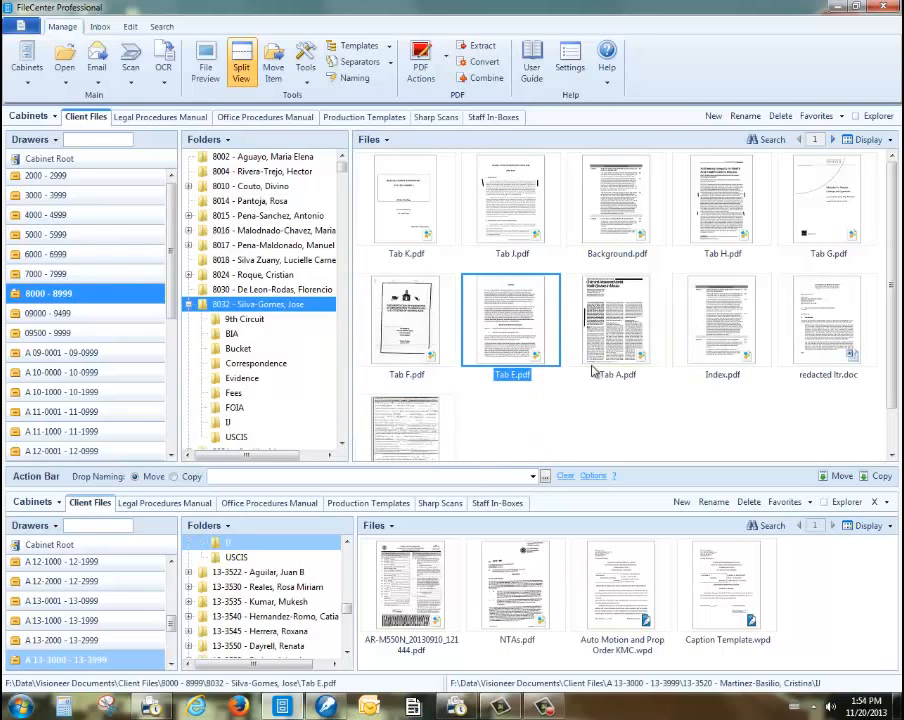
Open the combined Tab E.pdf and examine the numbering at the foot of its pages.
double_click(525, 356)
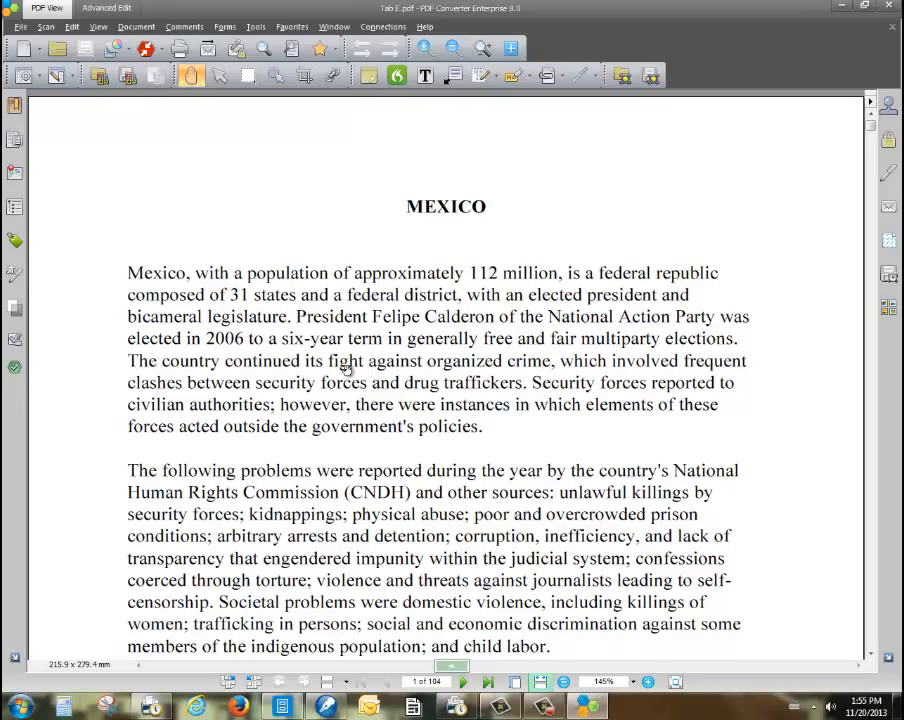
scroll(345, 369, down, 6)
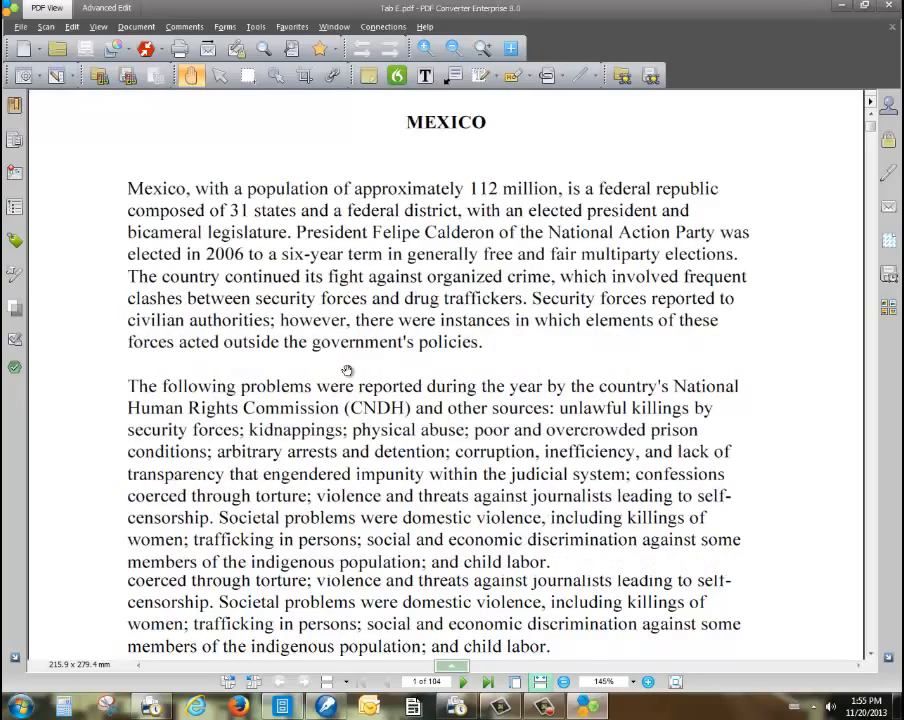
scroll(347, 370, down, 6)
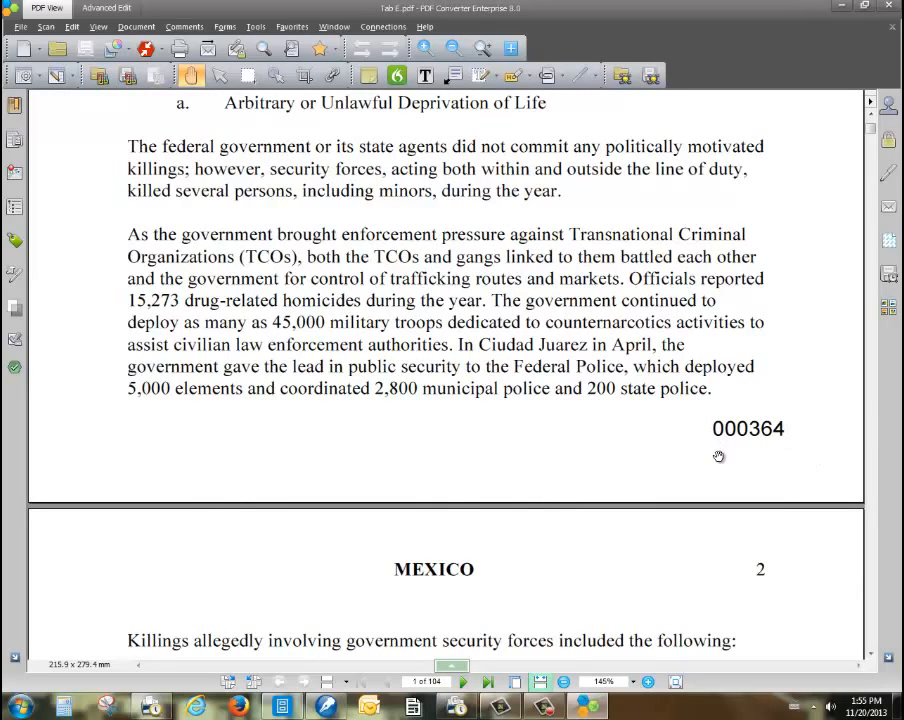
scroll(715, 457, down, 12)
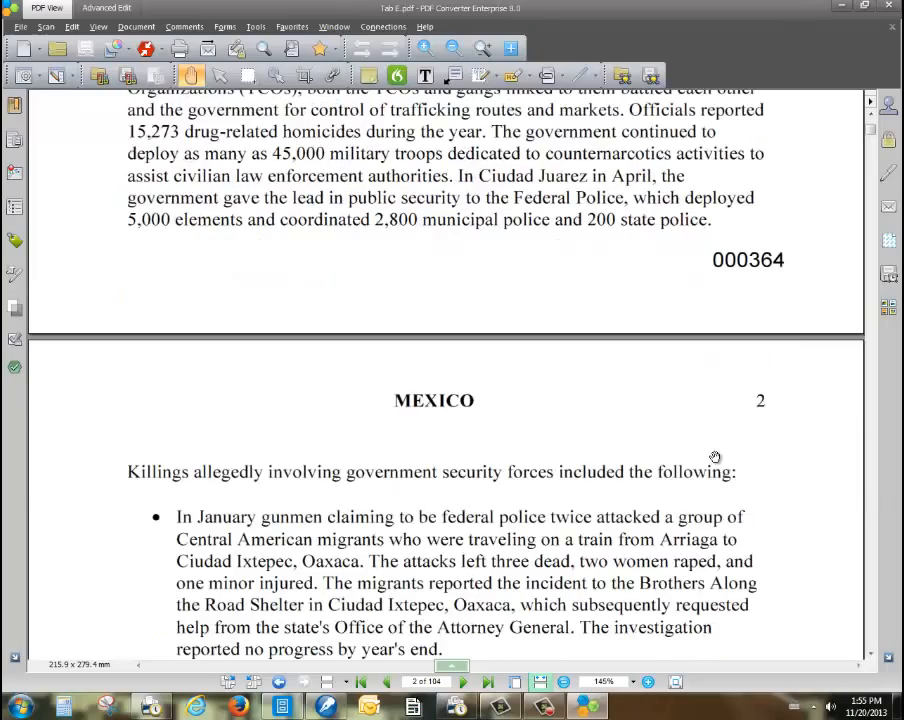
scroll(715, 457, down, 6)
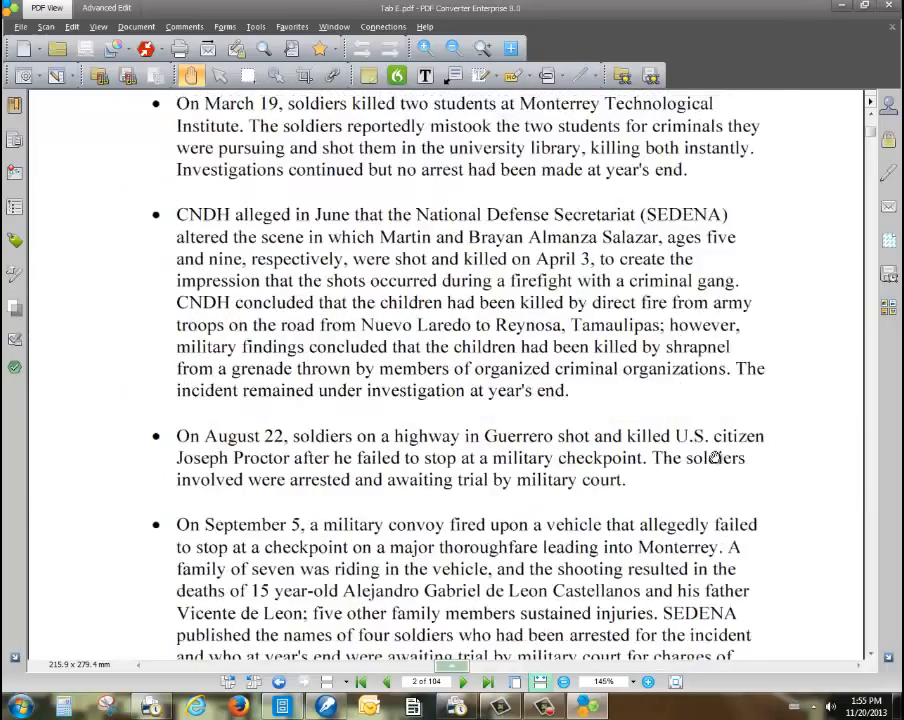
scroll(715, 457, down, 20)
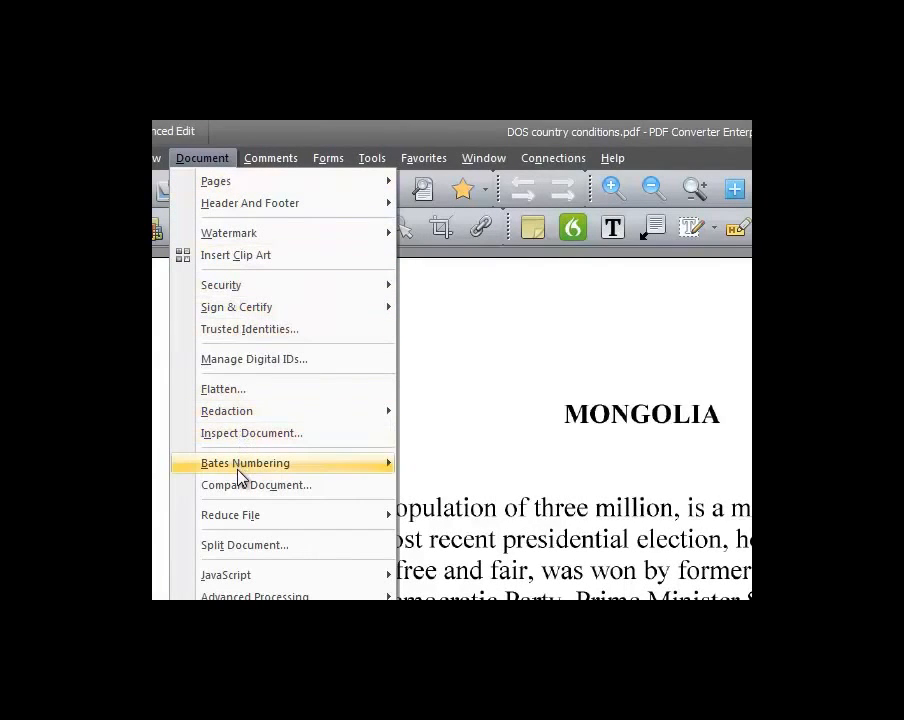
Start adding Bates numbers to the country conditions PDFs, including the opened documents in the file list.
mouse_move(238, 469)
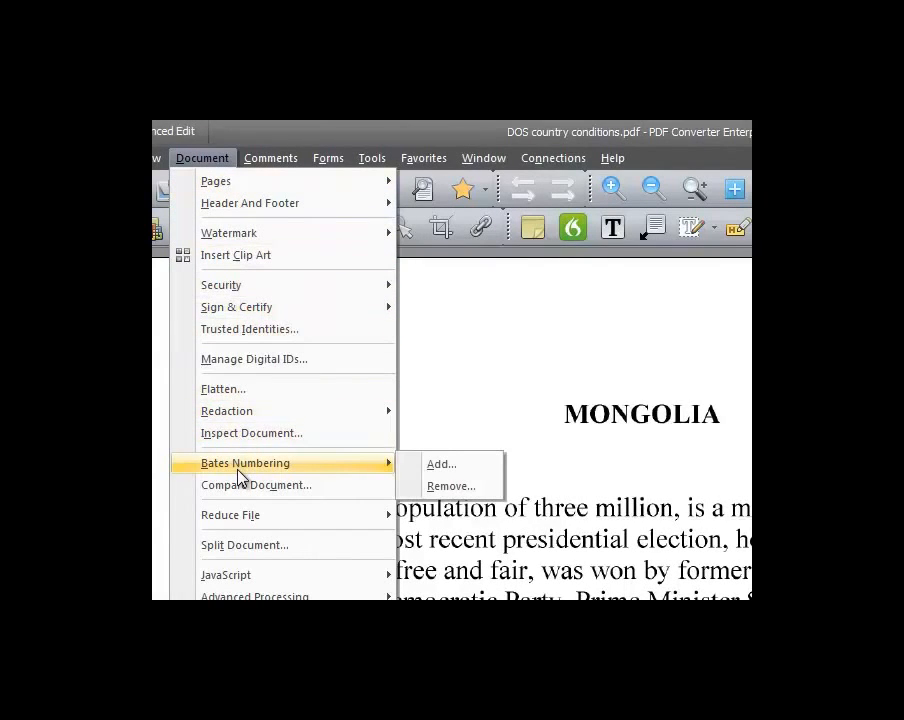
click(442, 470)
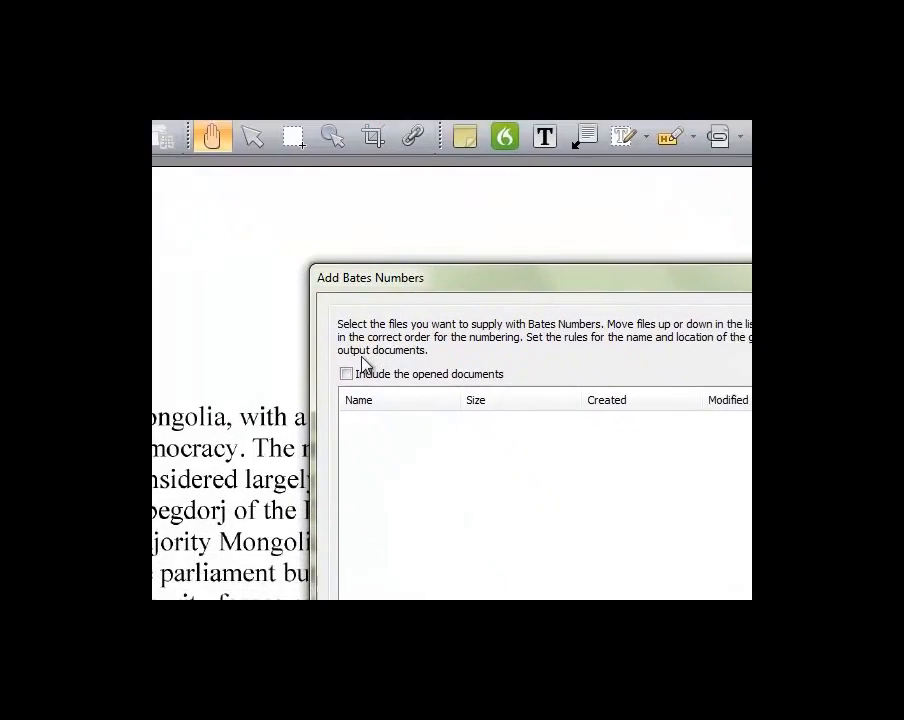
click(414, 464)
click(210, 192)
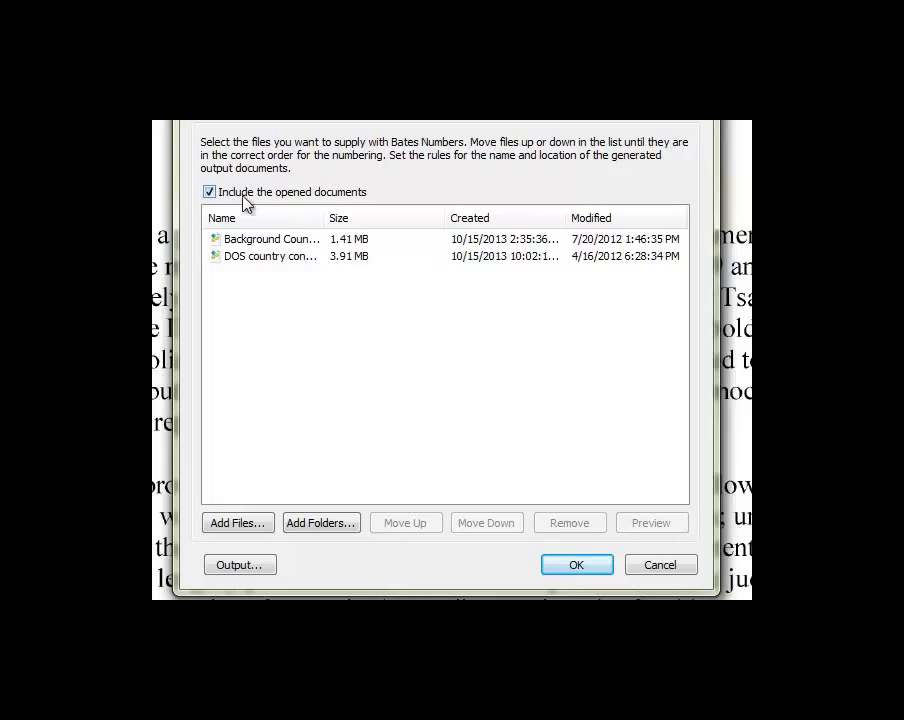
click(281, 258)
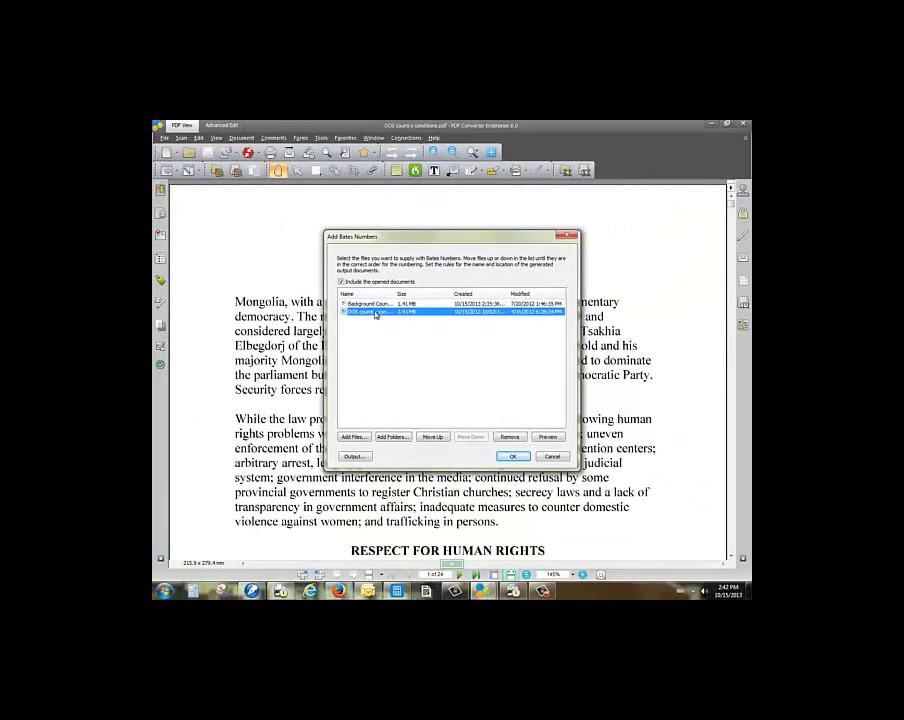
click(513, 457)
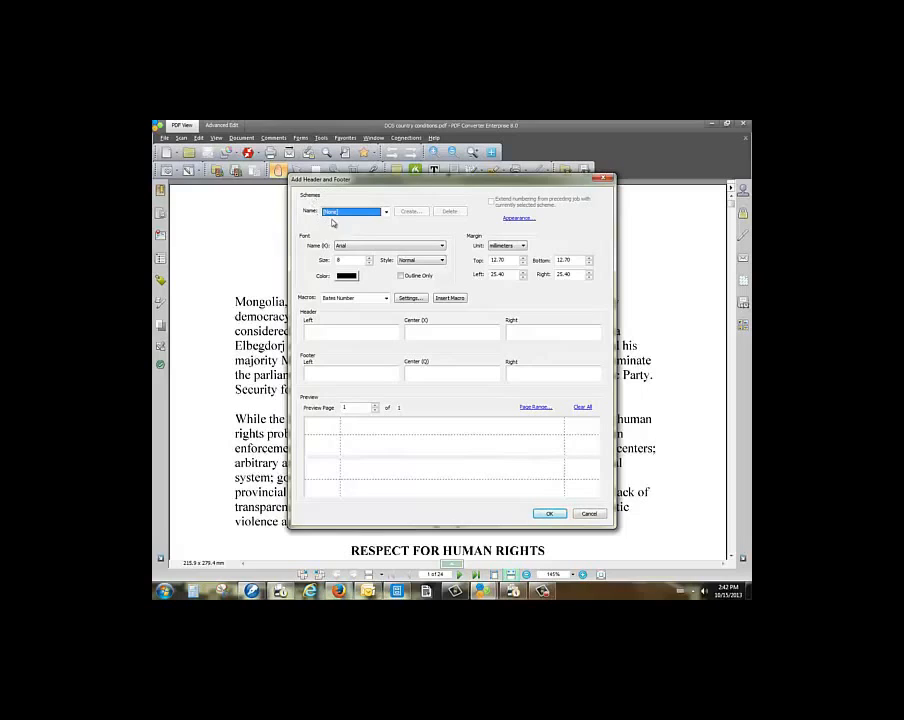
Insert the Bates Number macro into the left header without using a saved scheme.
click(387, 212)
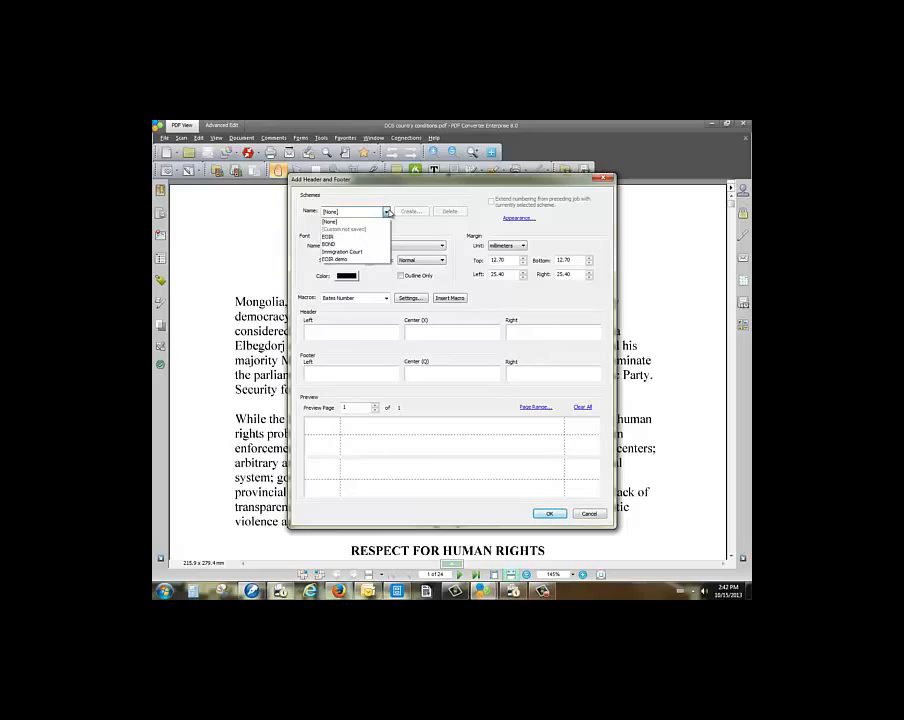
click(388, 212)
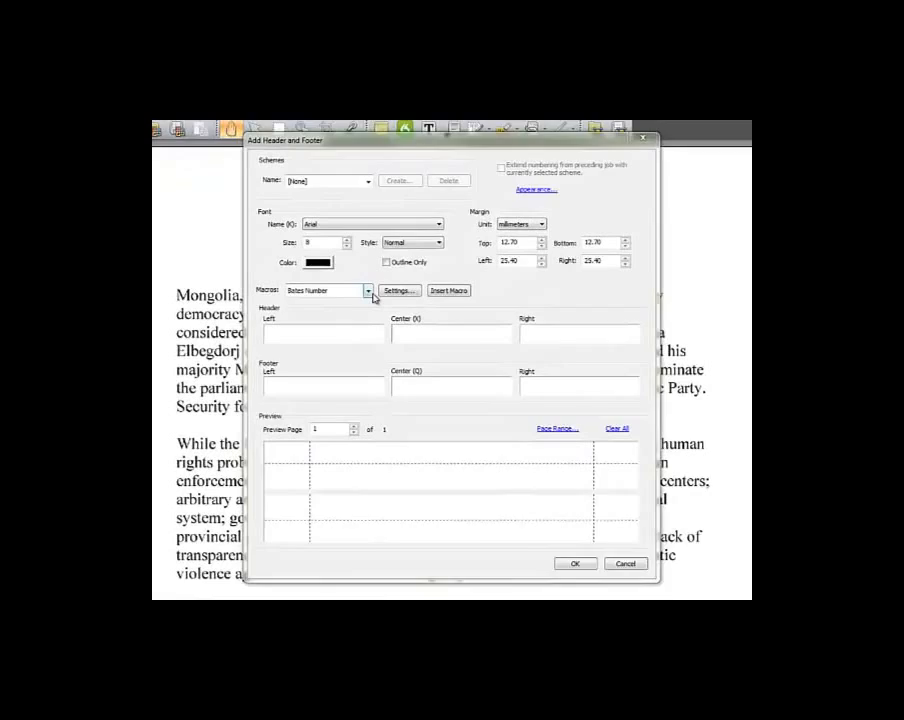
click(369, 291)
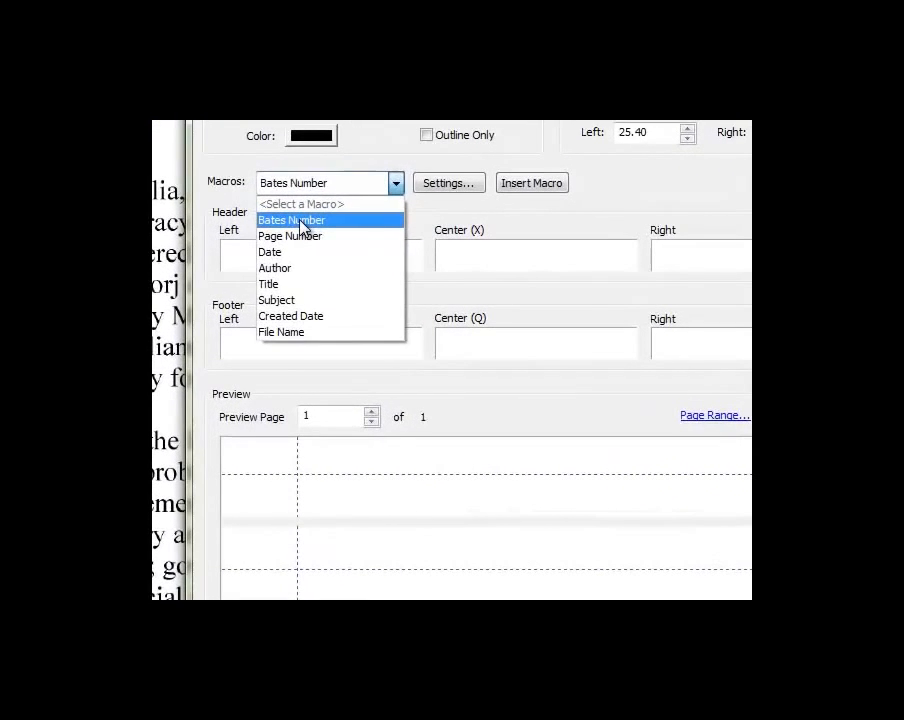
click(300, 221)
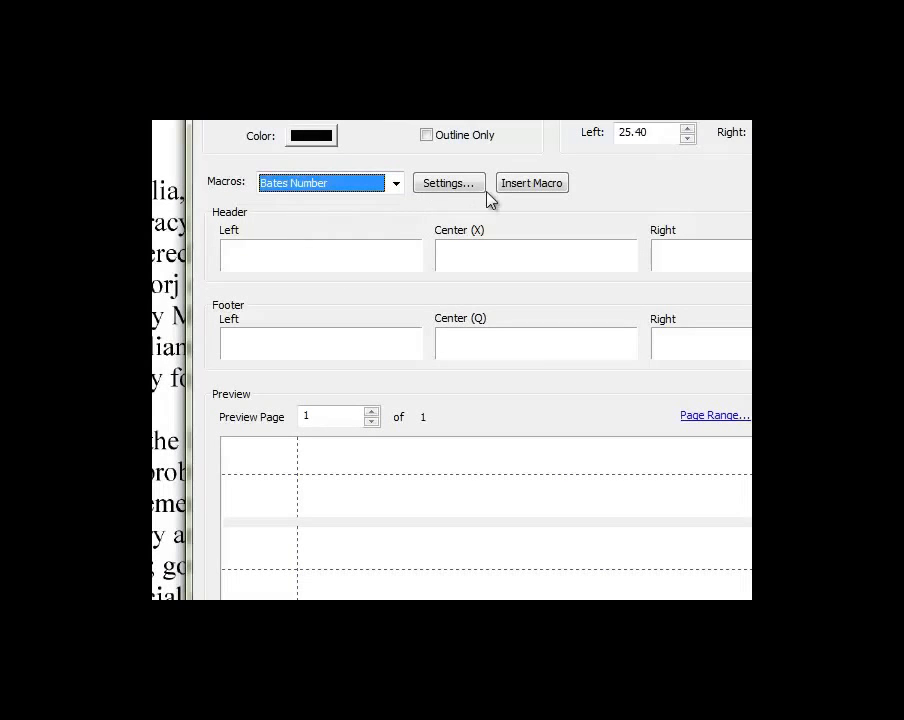
click(530, 184)
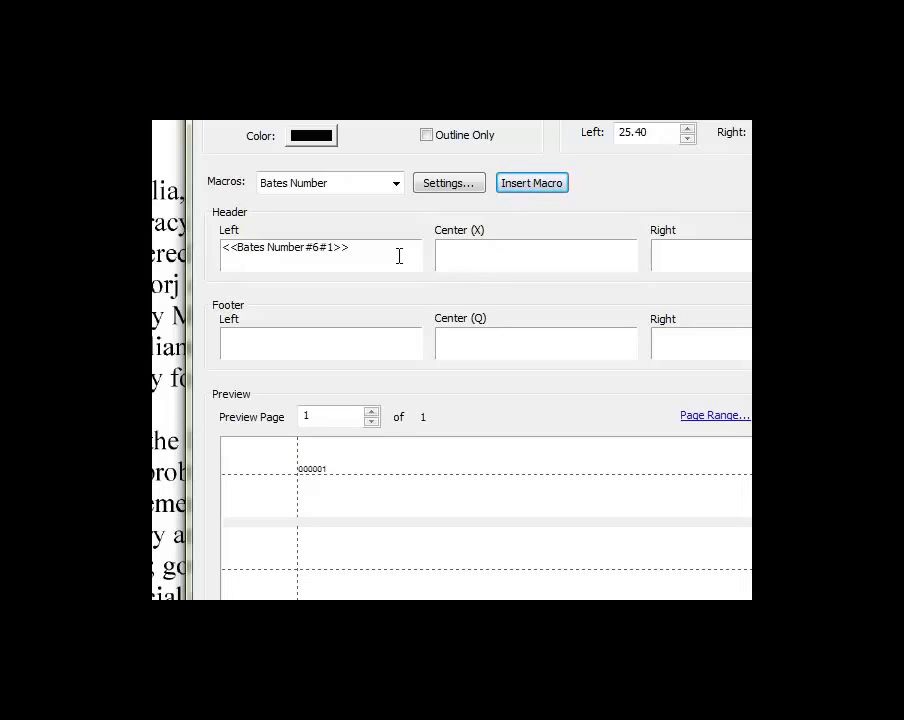
Move the Bates Number macro from the left header to the right footer.
drag(359, 257, 218, 251)
key(ctrl+c)
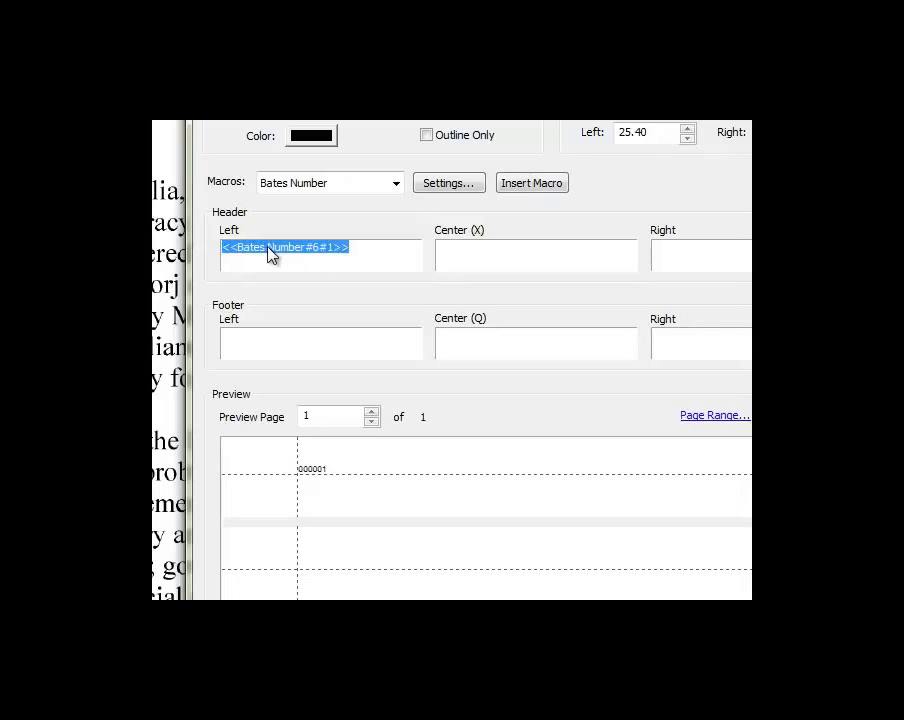
key(Delete)
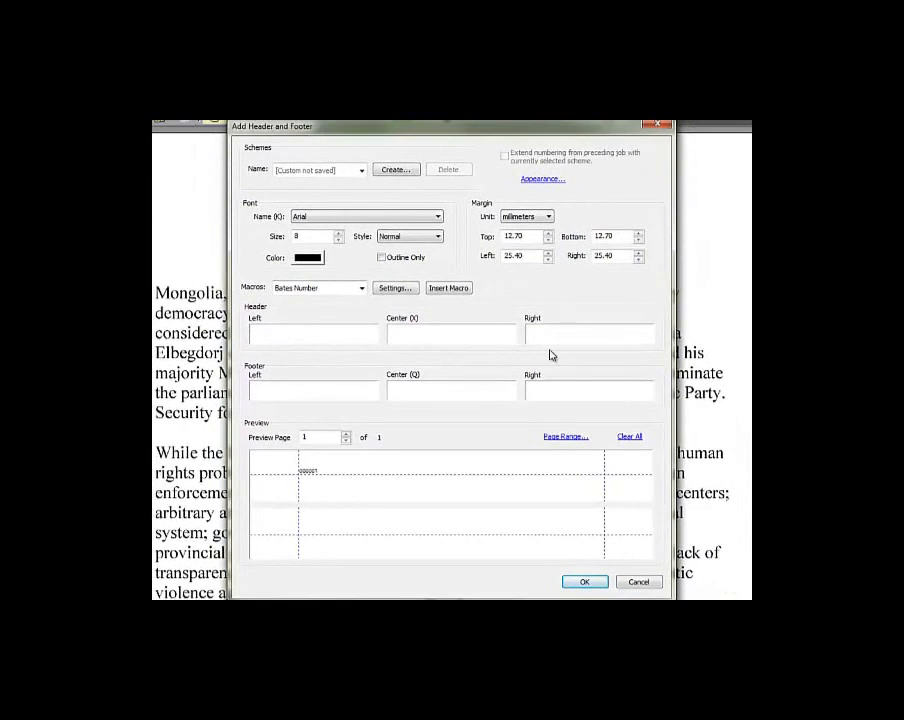
click(549, 390)
key(ctrl+v)
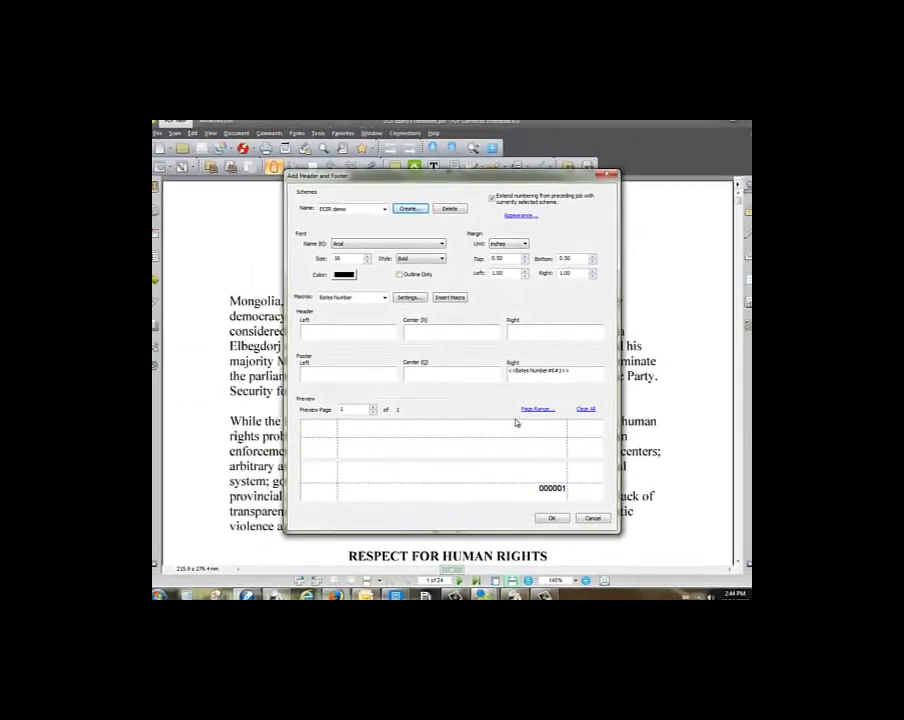
Apply the EOIR demo Bates numbering scheme to the country conditions PDFs and check the numbers at the foot of the pages.
click(538, 514)
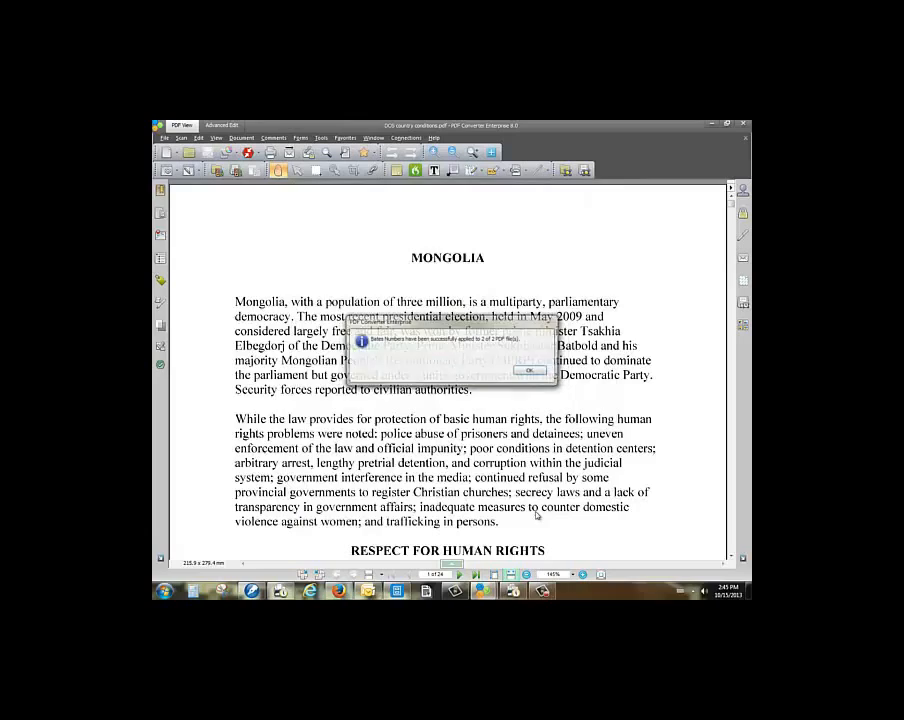
click(531, 371)
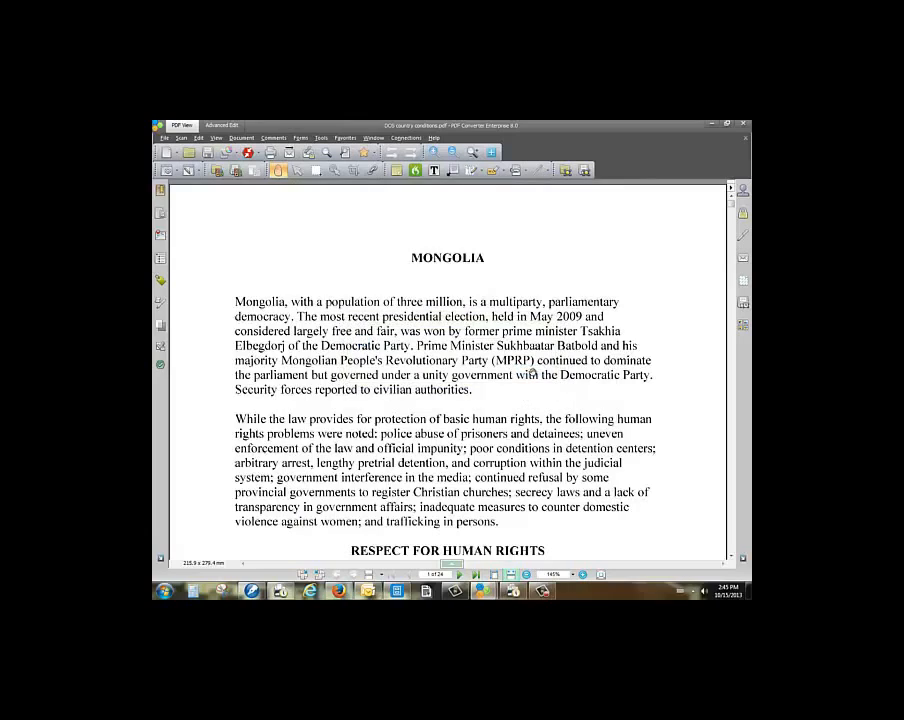
scroll(500, 370, down, 6)
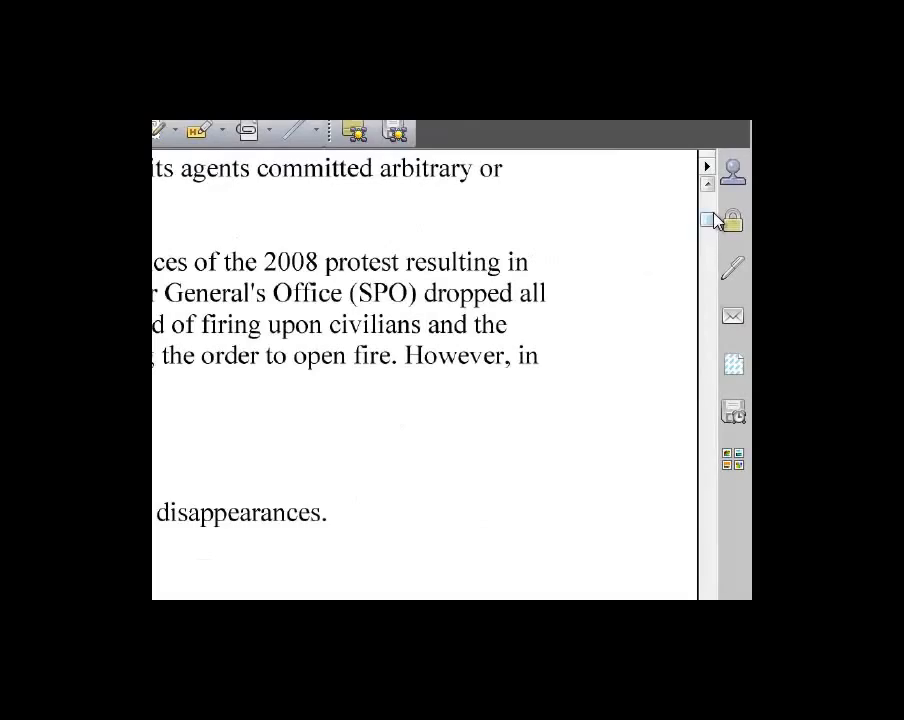
drag(712, 218, 721, 416)
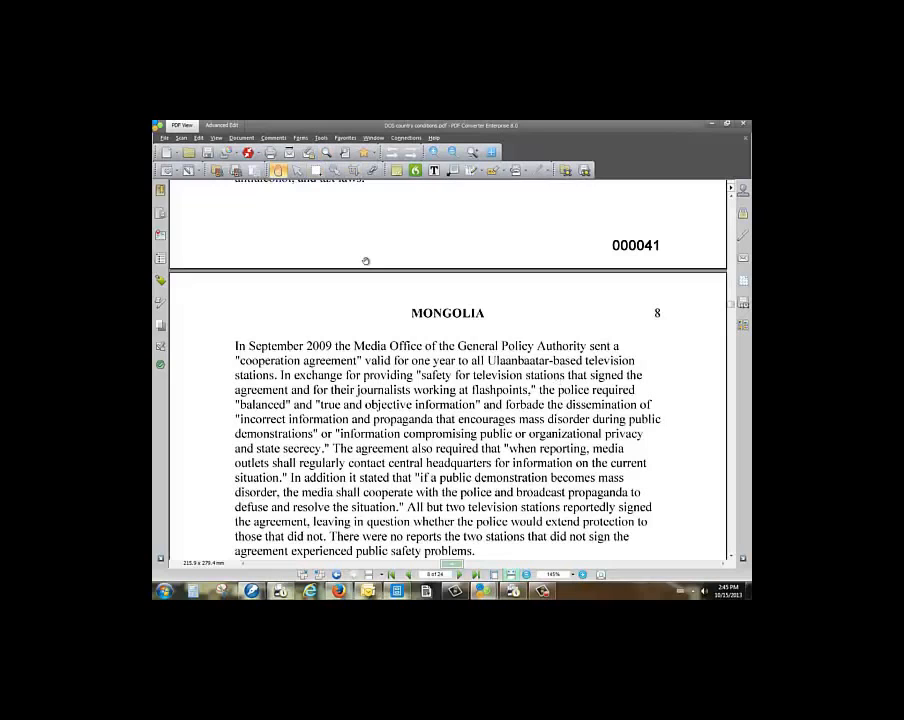
Remove the Bates numbers from the open DOS country conditions PDF.
click(240, 138)
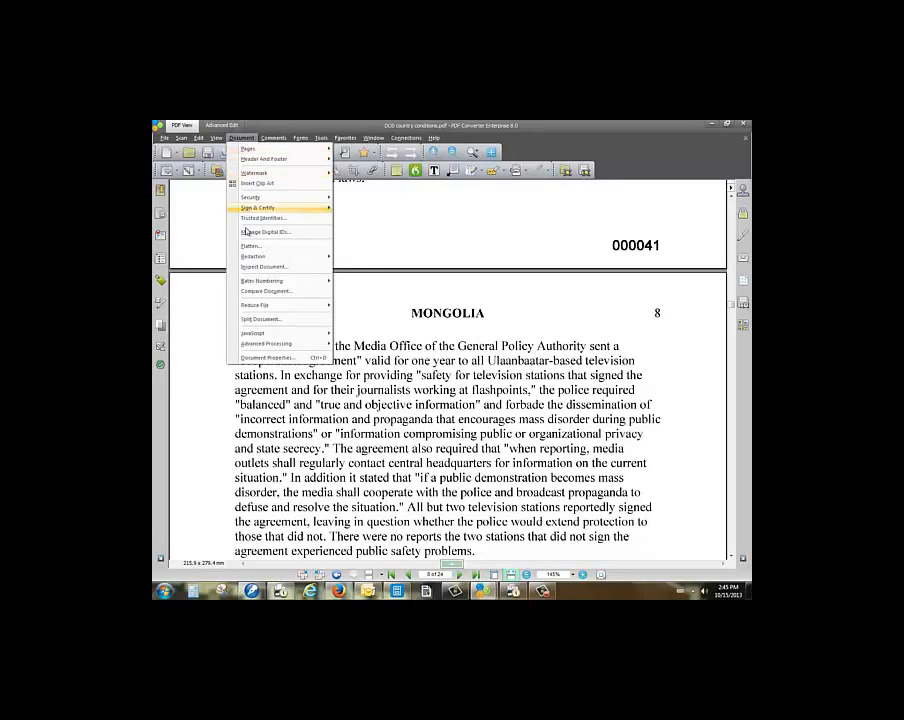
mouse_move(250, 285)
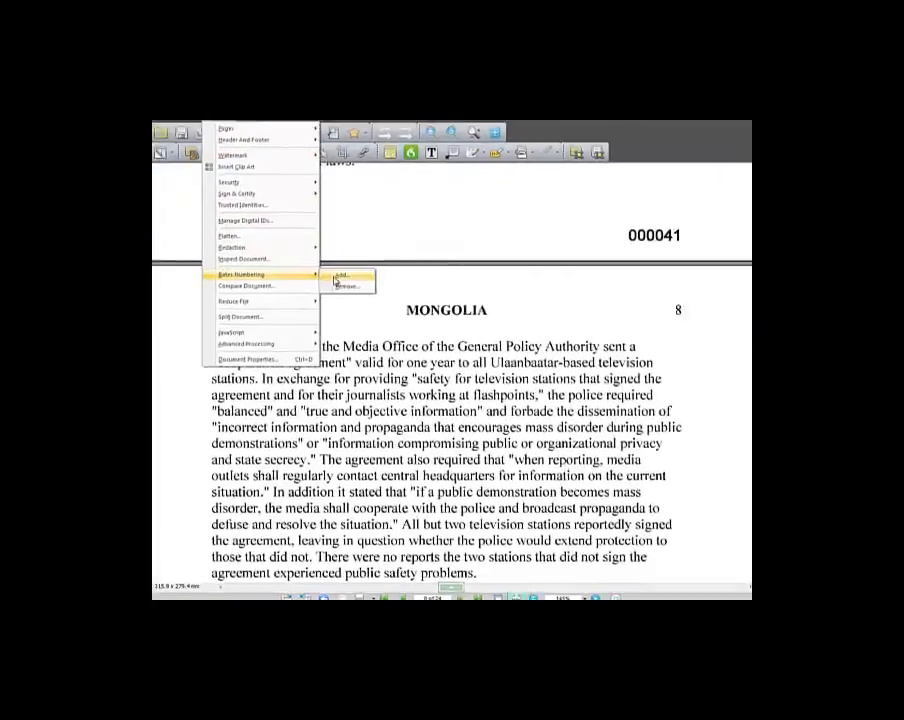
click(357, 291)
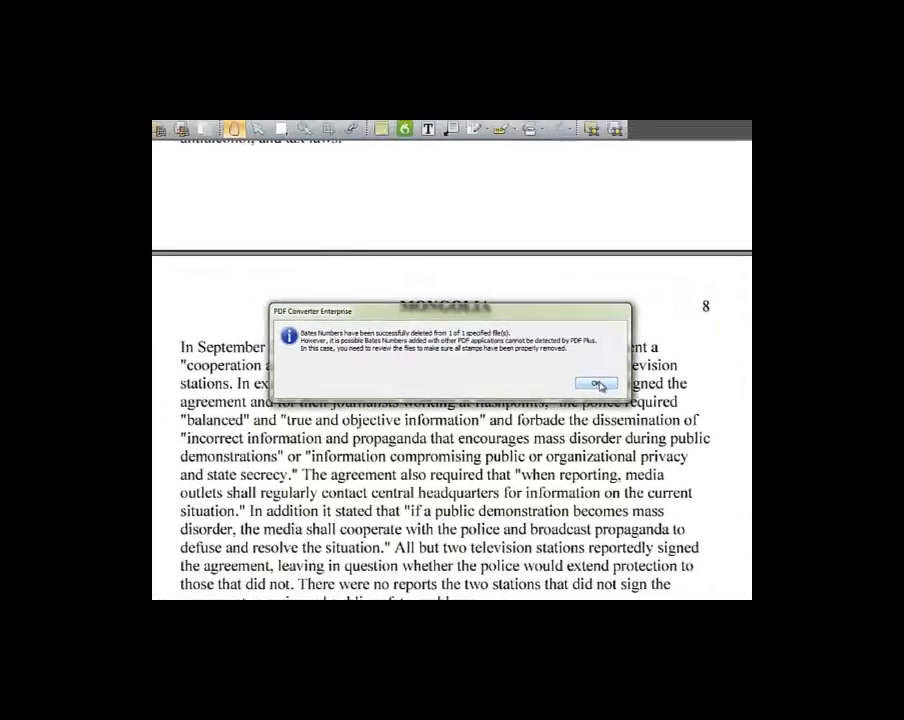
click(597, 384)
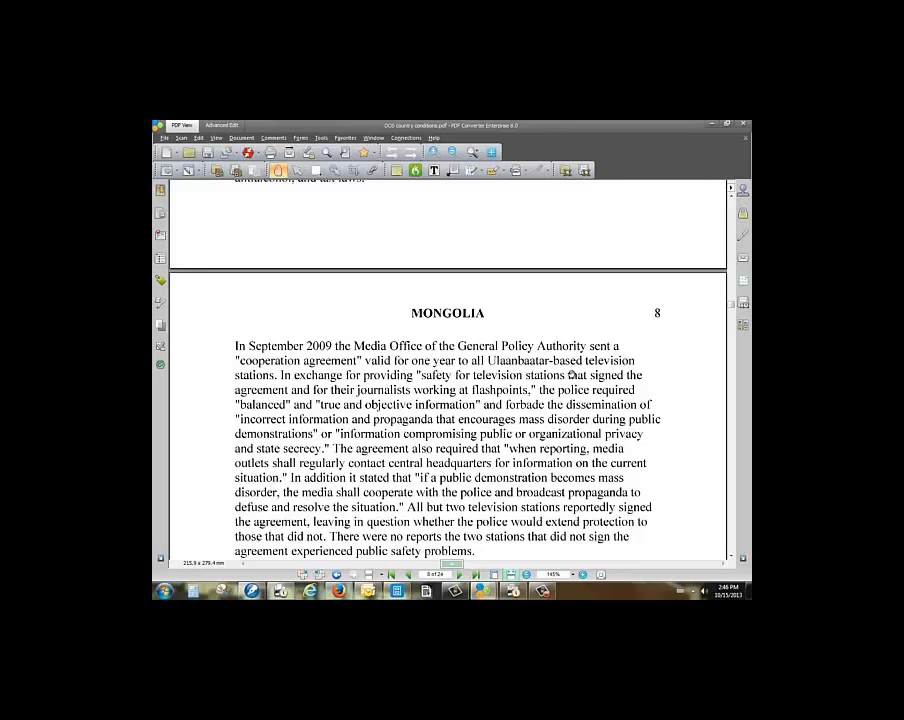
scroll(568, 372, up, 3)
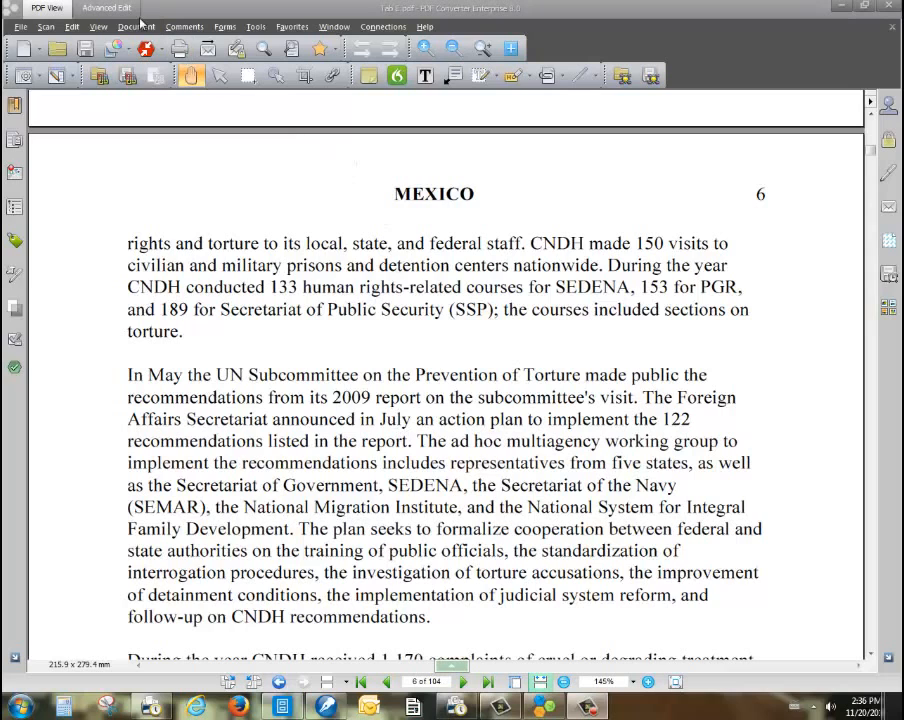
Display the pages of Tab E.pdf in the Document Assembly view.
click(95, 30)
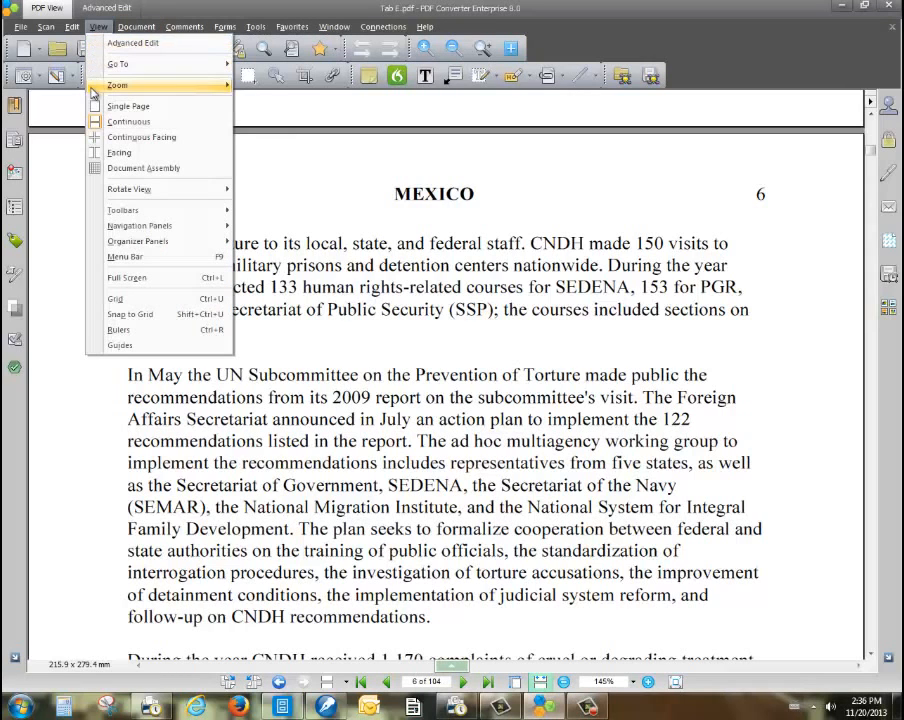
click(103, 168)
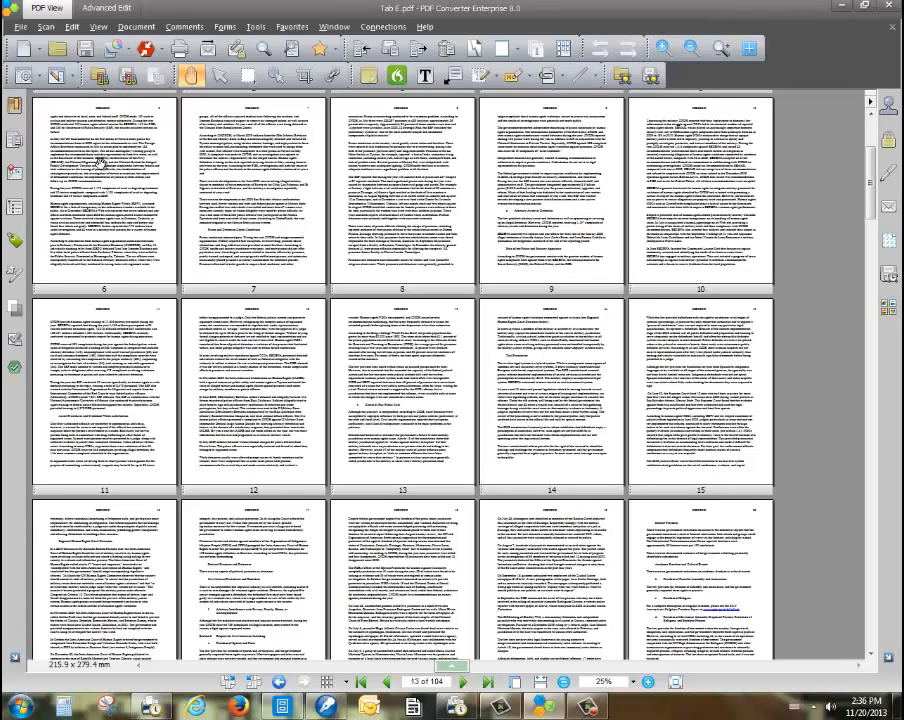
click(100, 28)
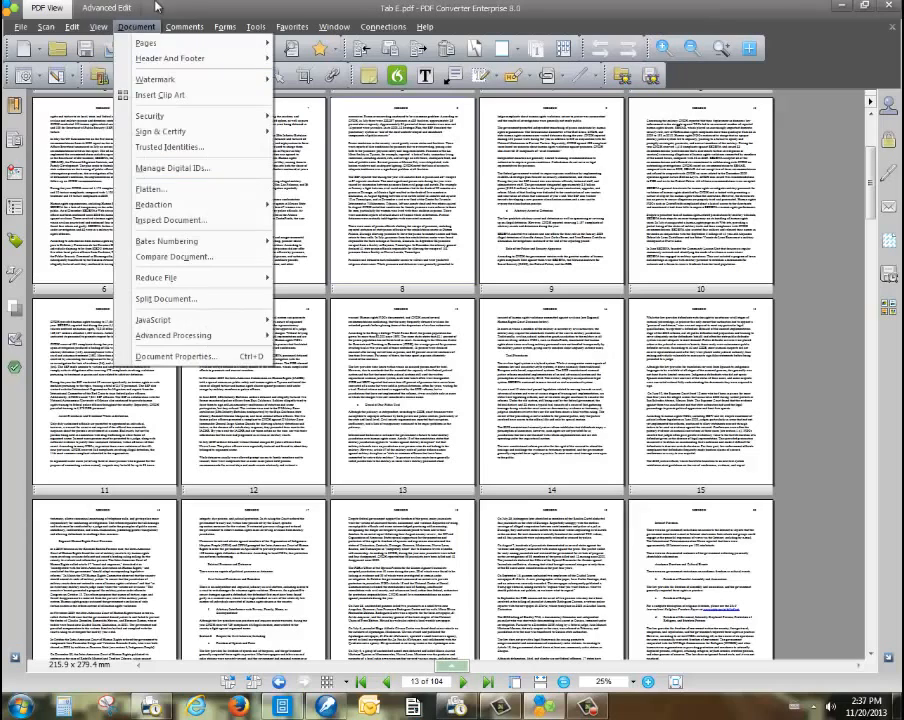
mouse_move(172, 22)
mouse_move(146, 35)
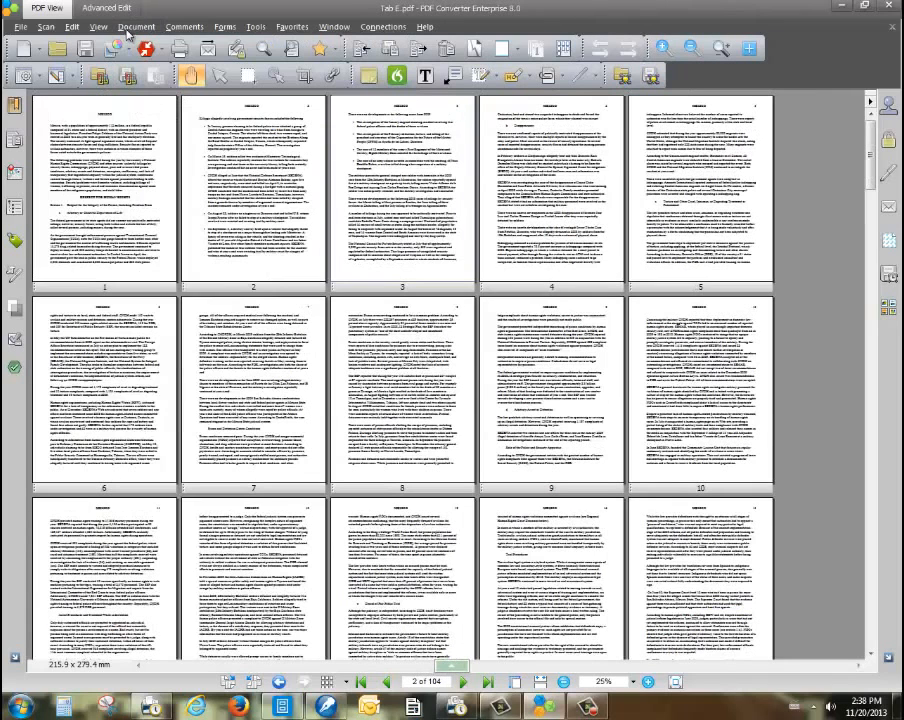
Add one new blank A4 portrait page after page 8 of Tab E.pdf.
click(135, 27)
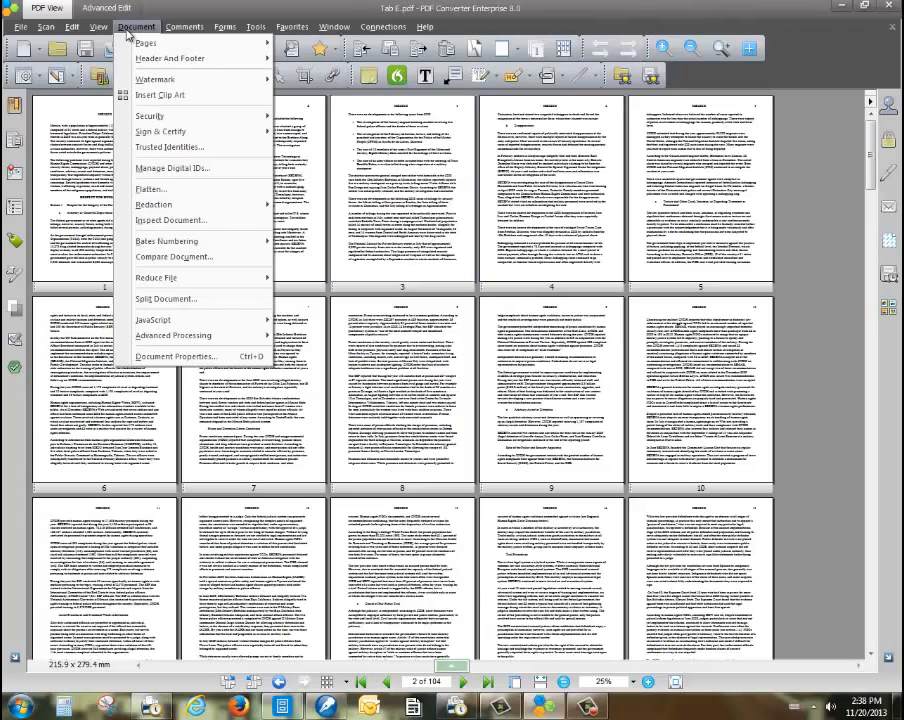
mouse_move(144, 42)
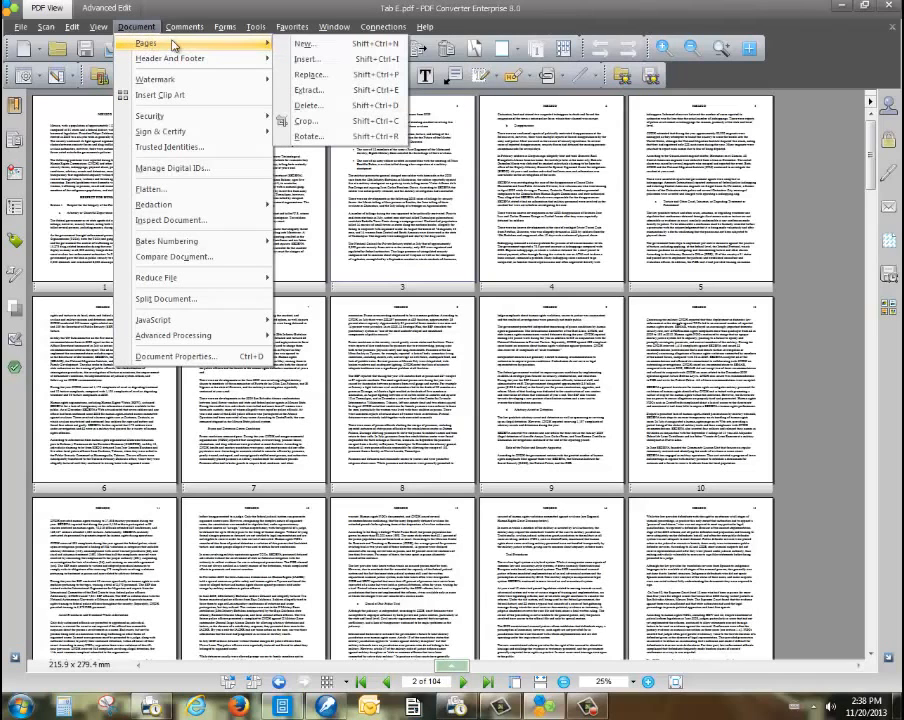
click(302, 43)
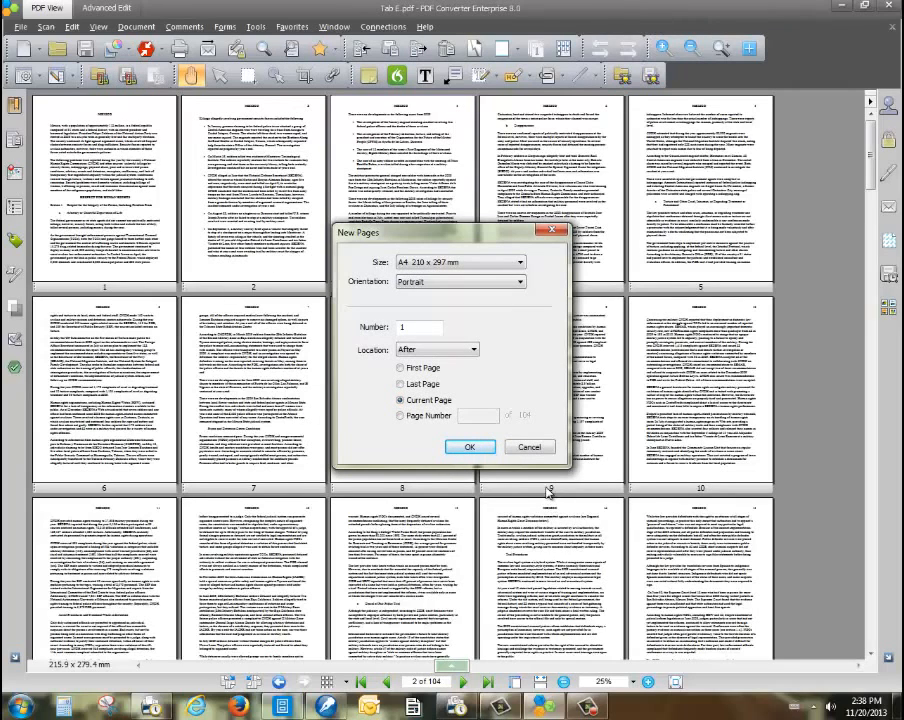
click(463, 351)
click(458, 361)
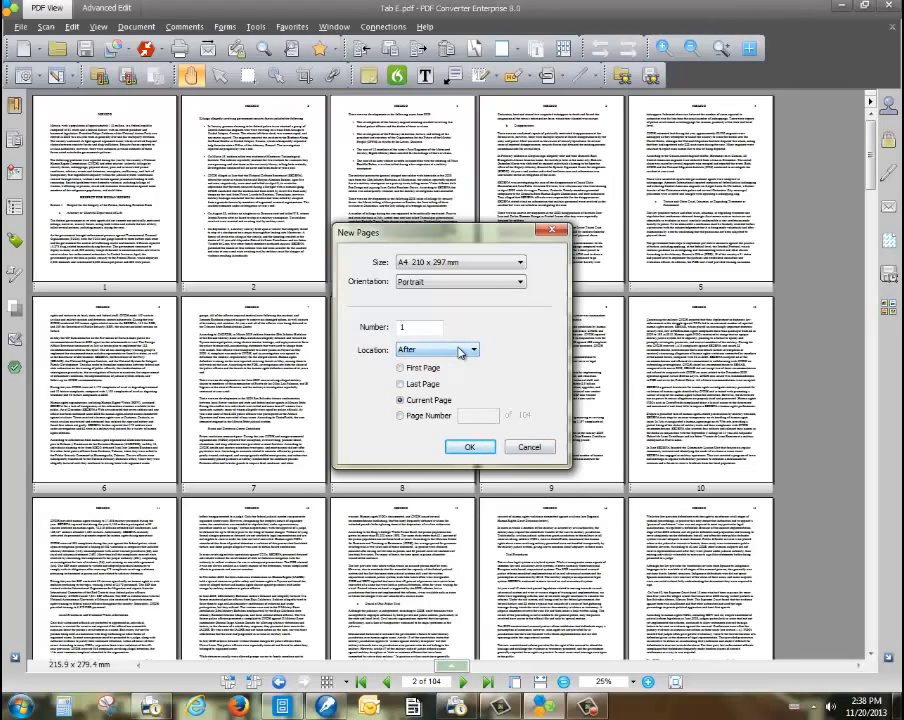
click(426, 367)
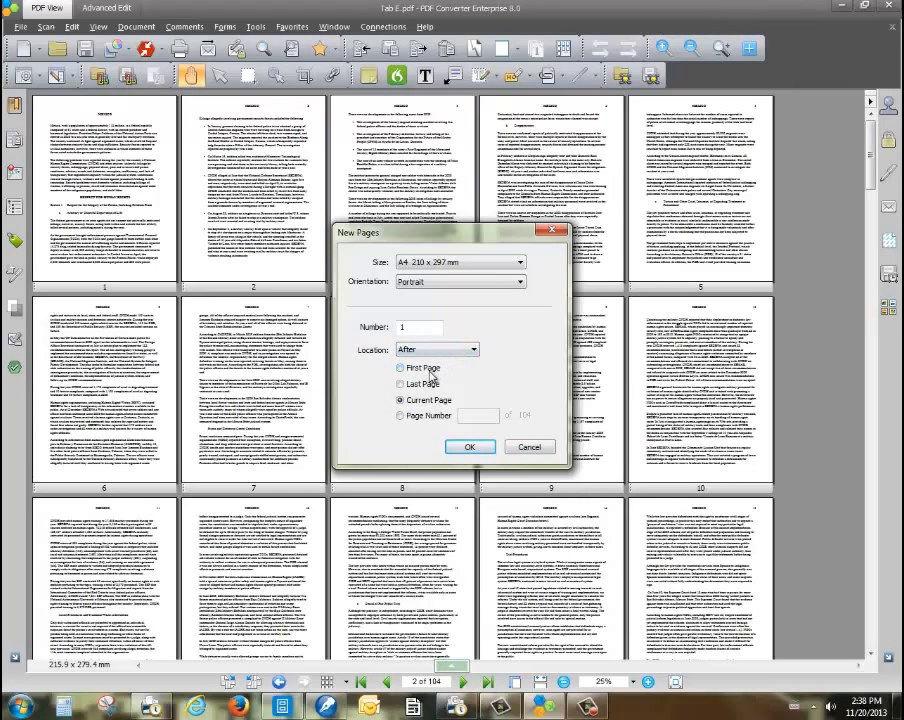
click(427, 383)
click(428, 401)
click(424, 415)
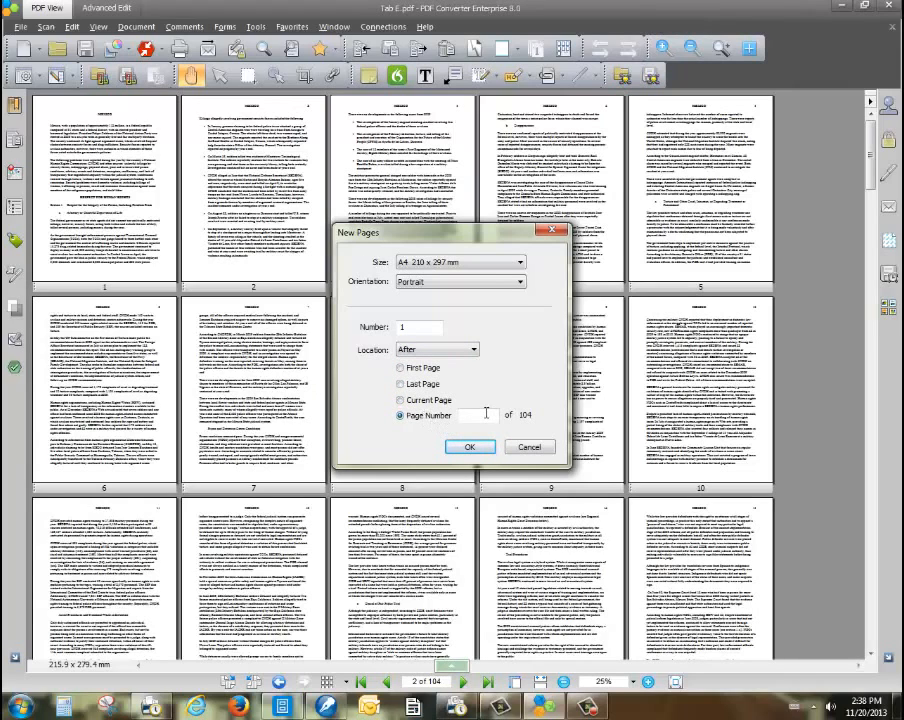
click(485, 413)
text(8)
drag(459, 231, 452, 140)
click(456, 359)
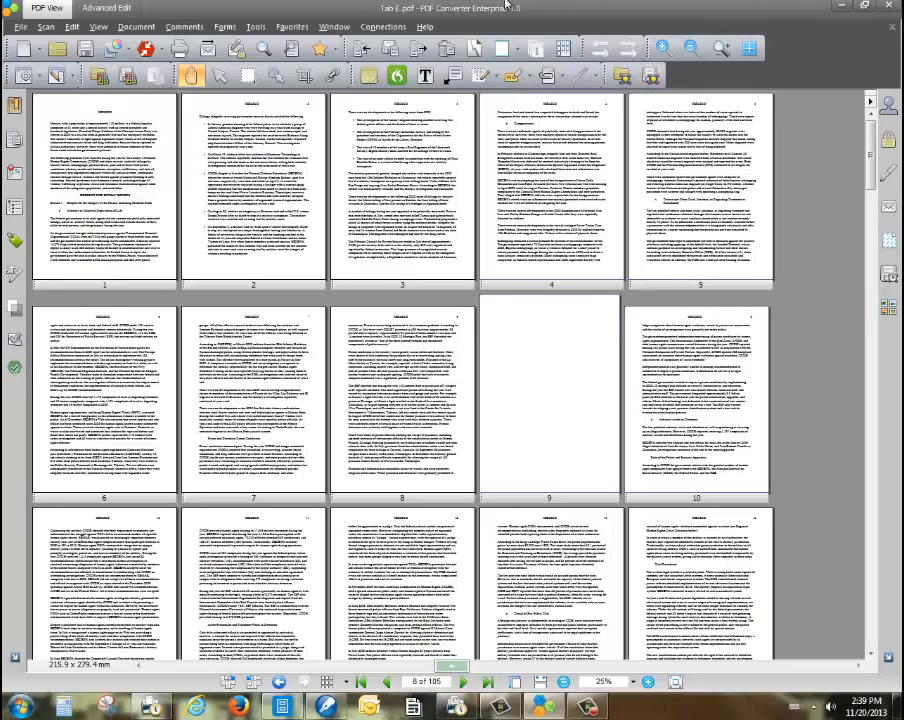
Insert all pages of Index.pdf before the first page of Tab E.pdf.
click(140, 27)
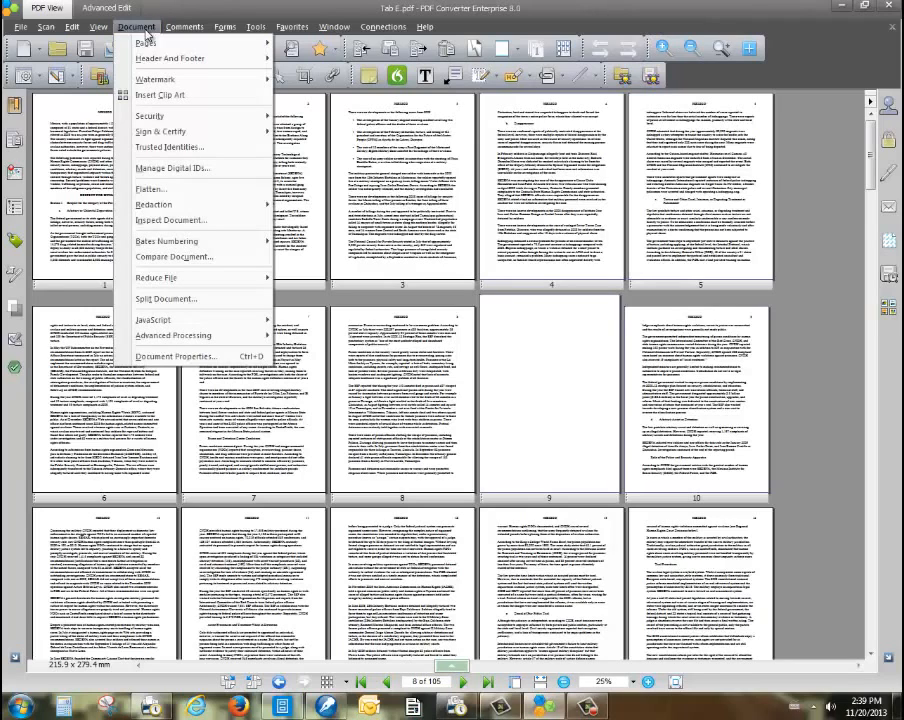
mouse_move(270, 45)
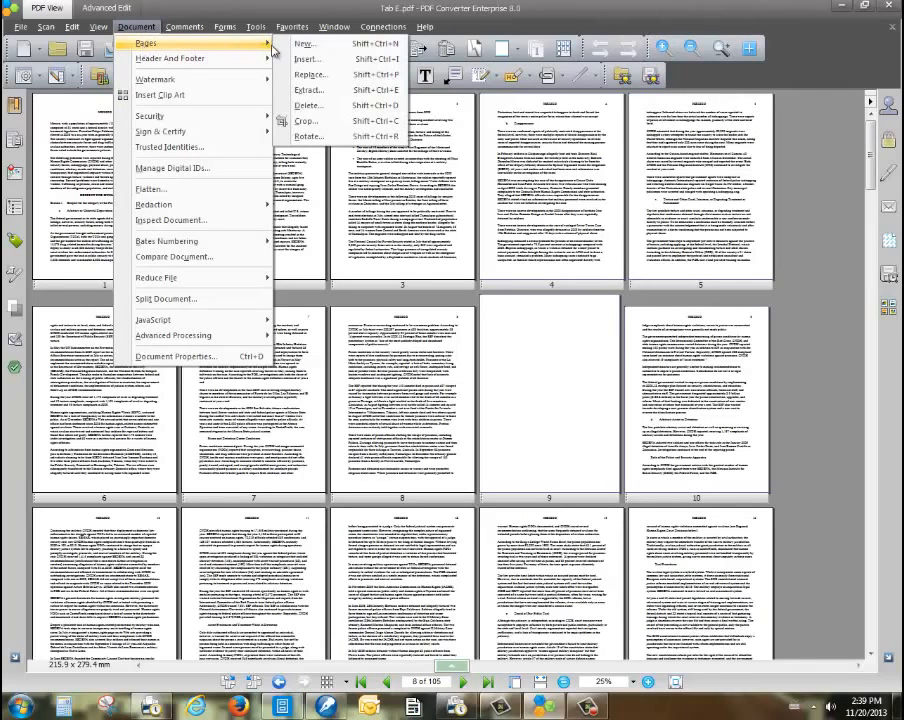
click(304, 59)
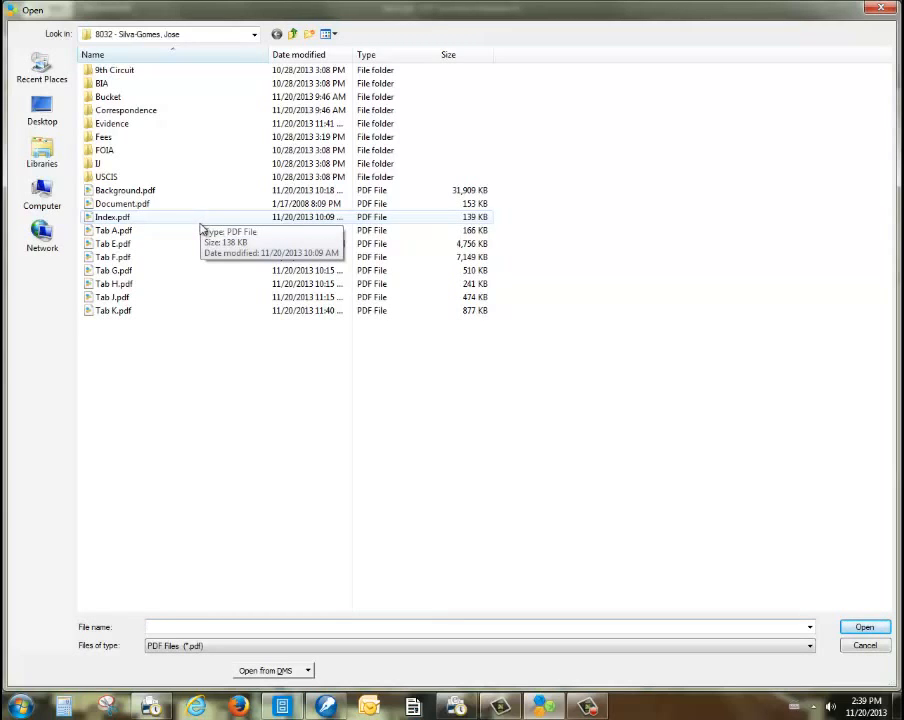
click(117, 220)
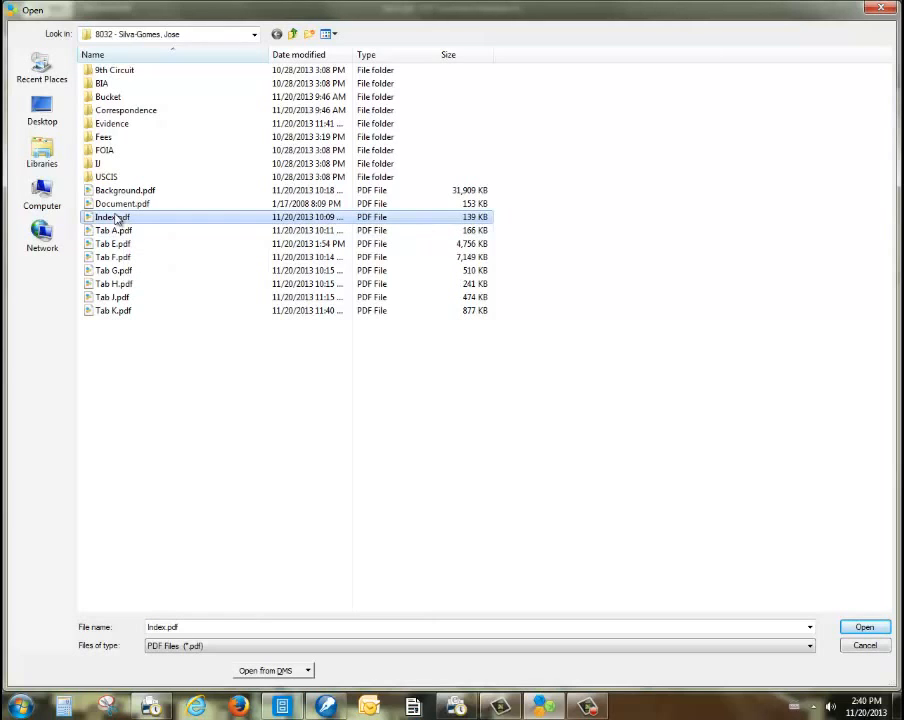
click(860, 627)
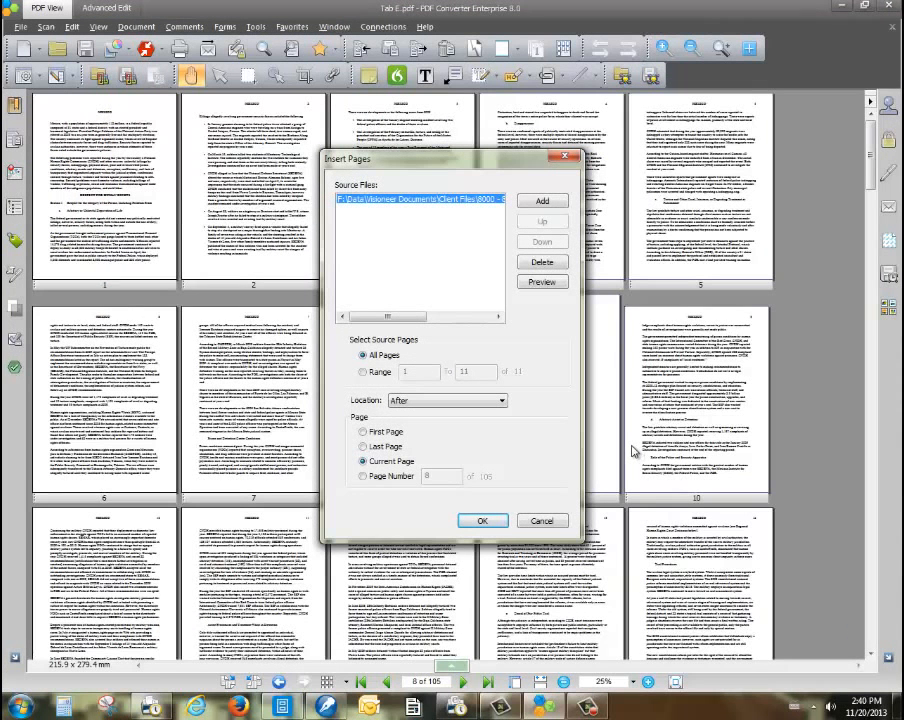
click(397, 433)
click(424, 401)
click(418, 422)
click(482, 520)
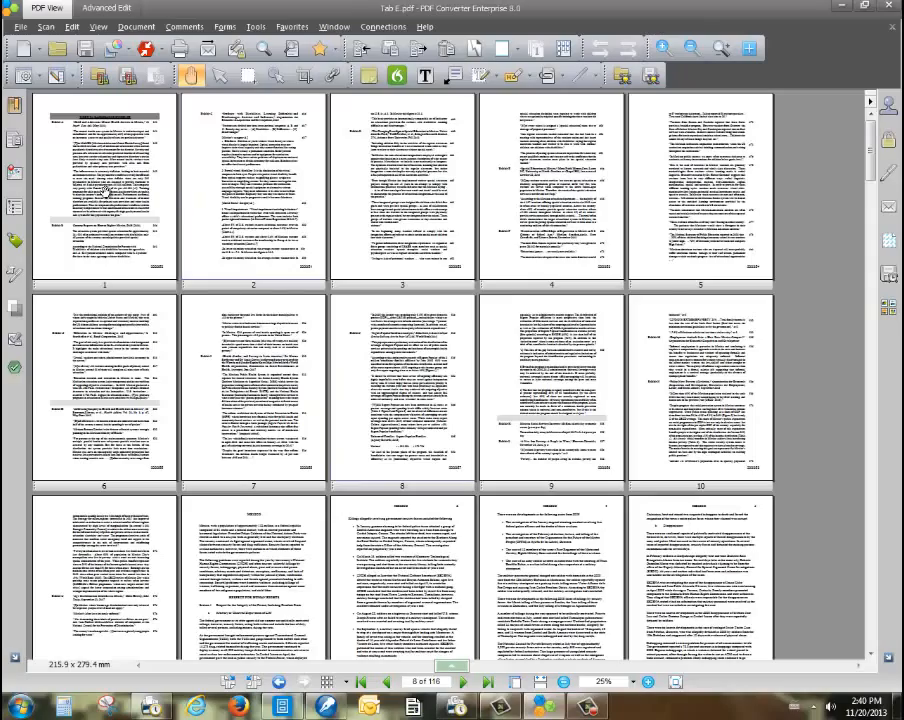
Look through the page thumbnails of Tab E.pdf to examine the page order after the insertions.
scroll(105, 190, down, 8)
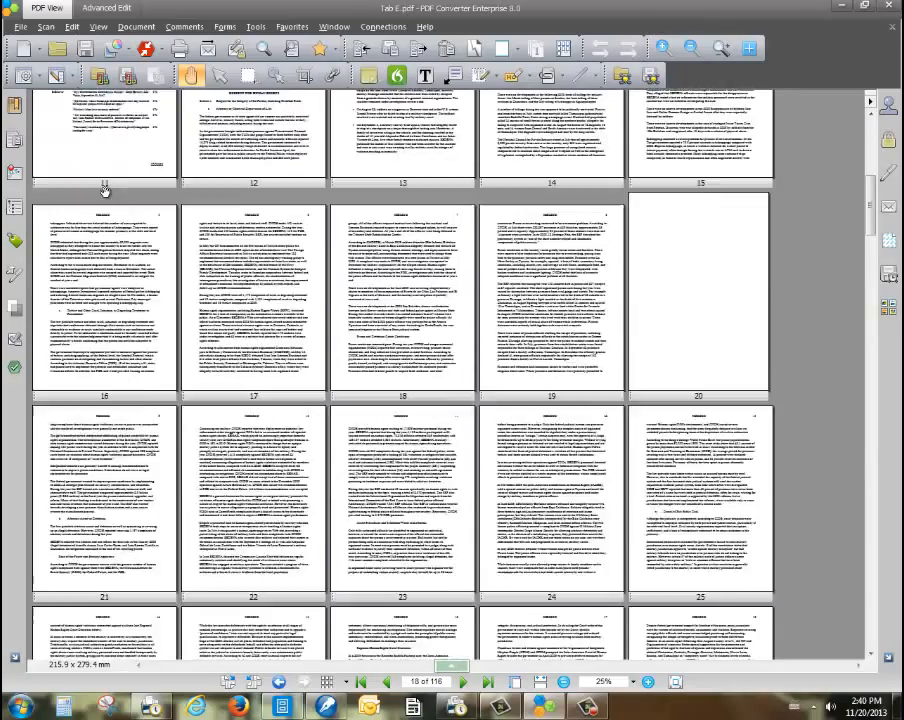
scroll(105, 190, down, 15)
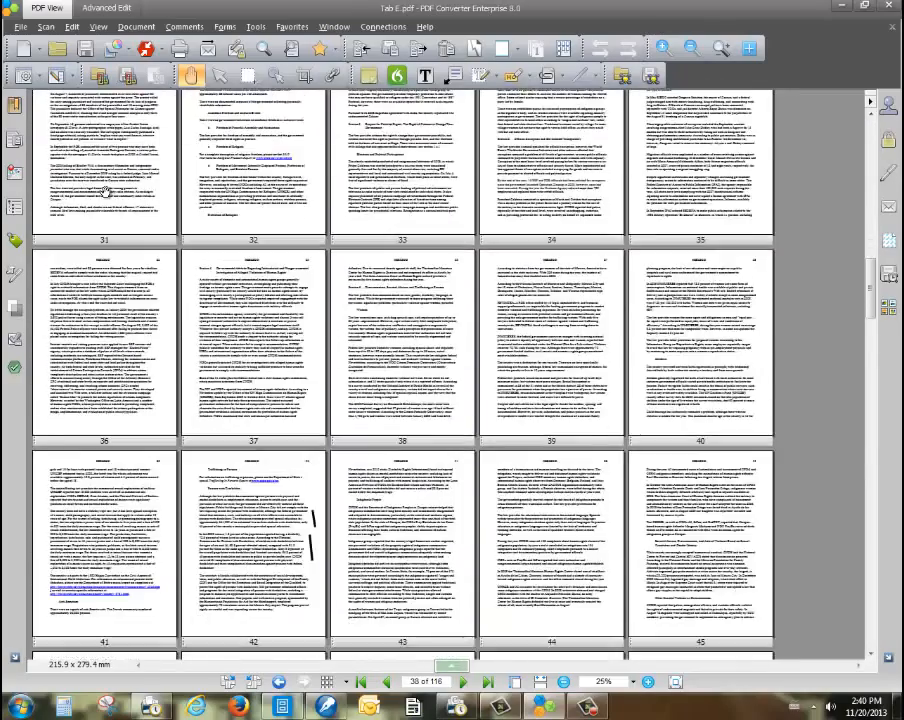
scroll(105, 190, down, 8)
scroll(105, 190, up, 4)
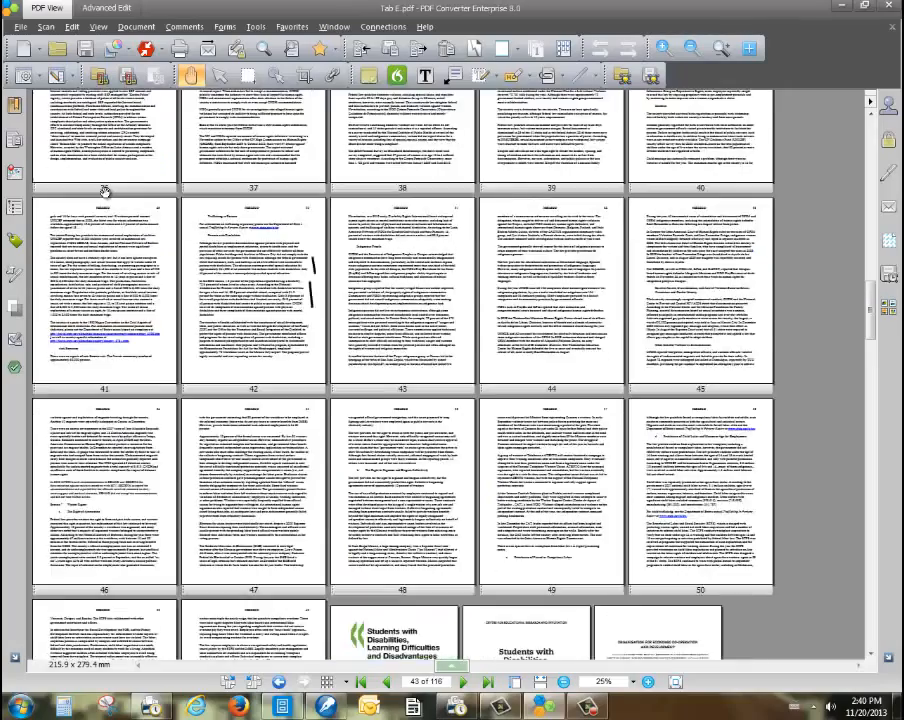
scroll(105, 190, up, 4)
scroll(105, 194, up, 10)
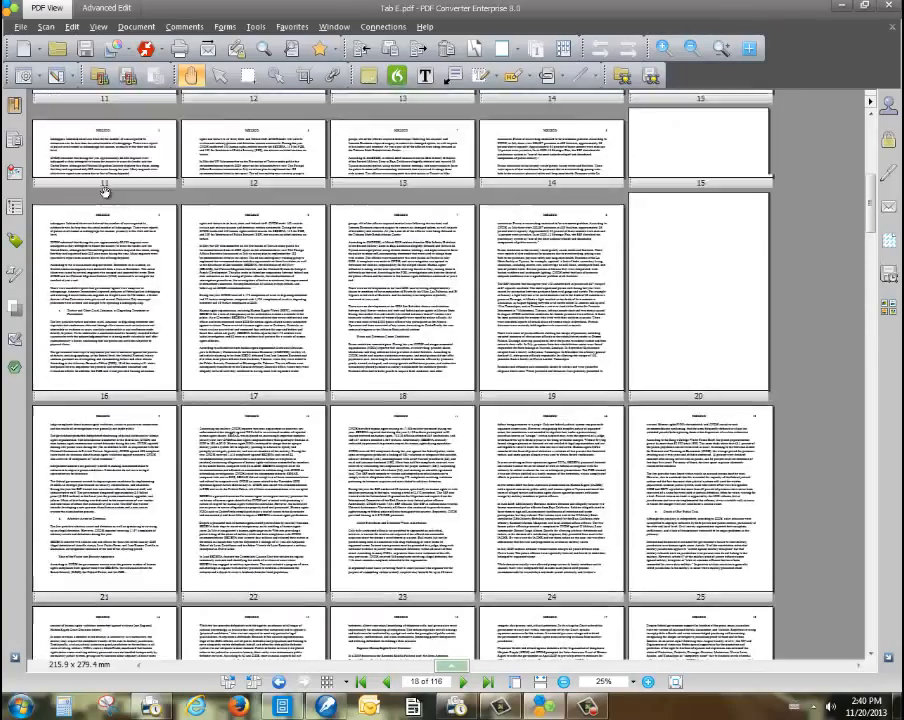